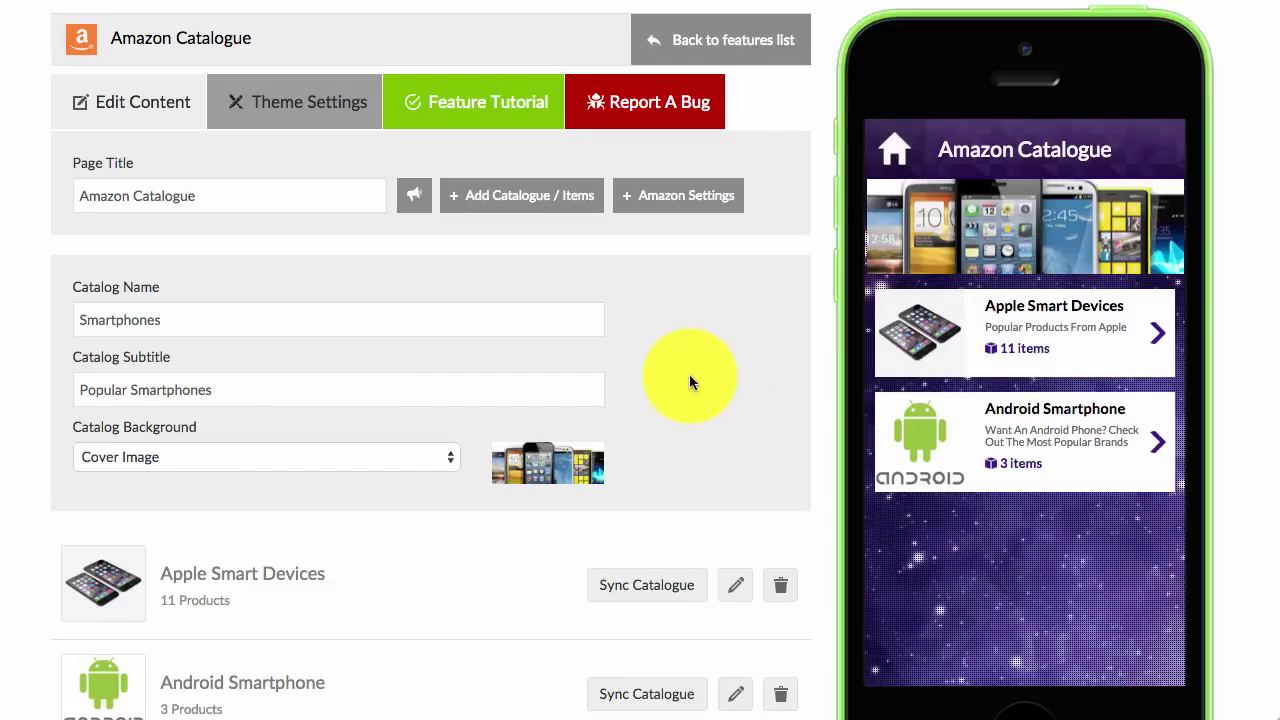
Open the Amazon Catalogue page, trying a plain-colour background before restoring the cover image.
click(884, 150)
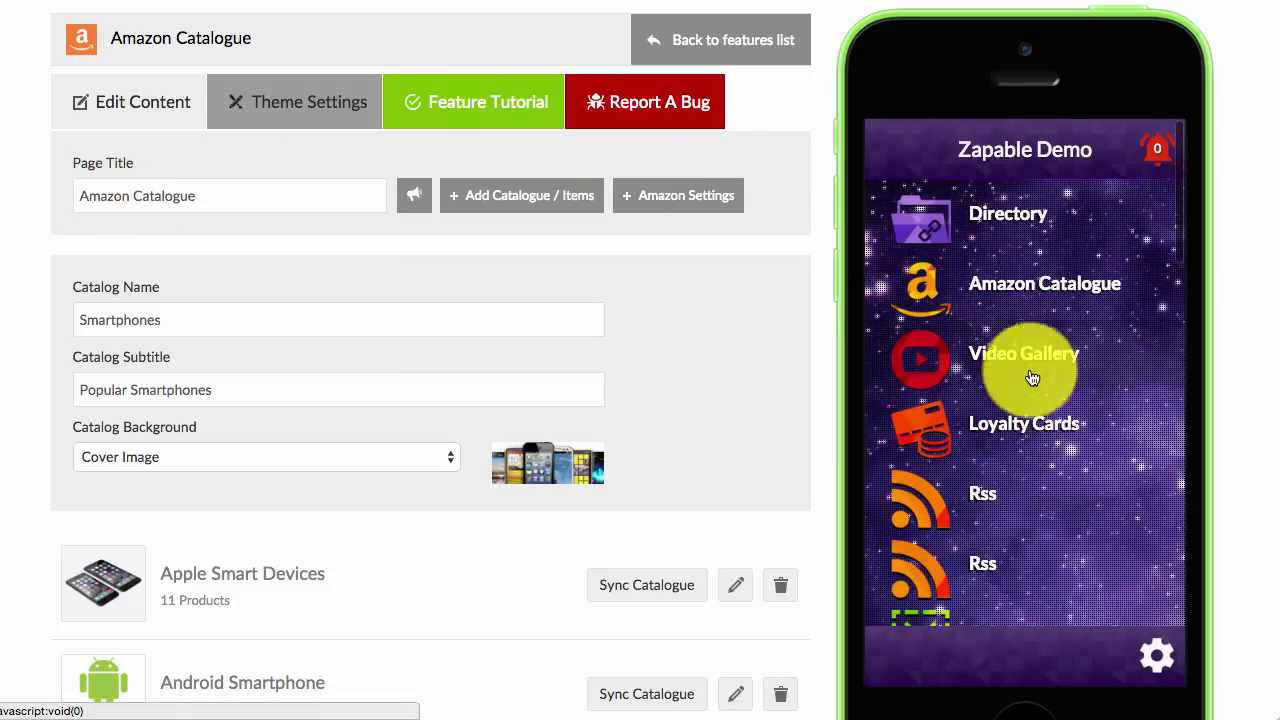
click(1039, 299)
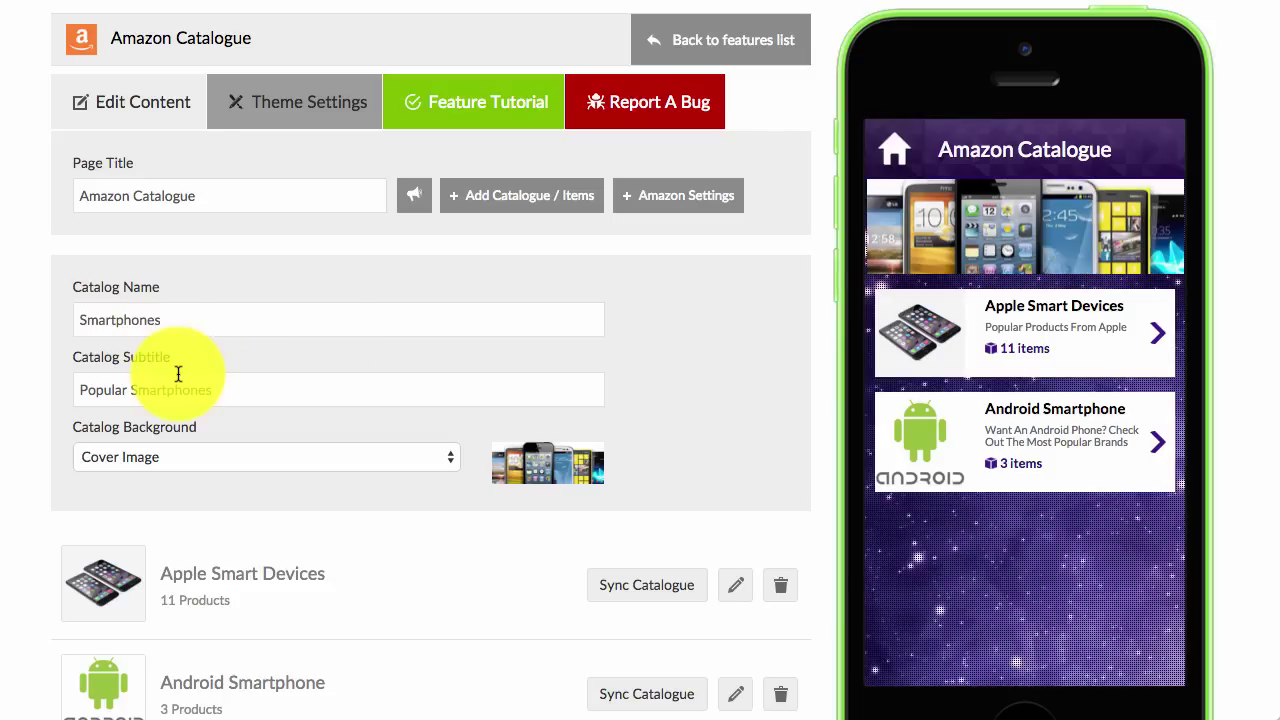
click(337, 457)
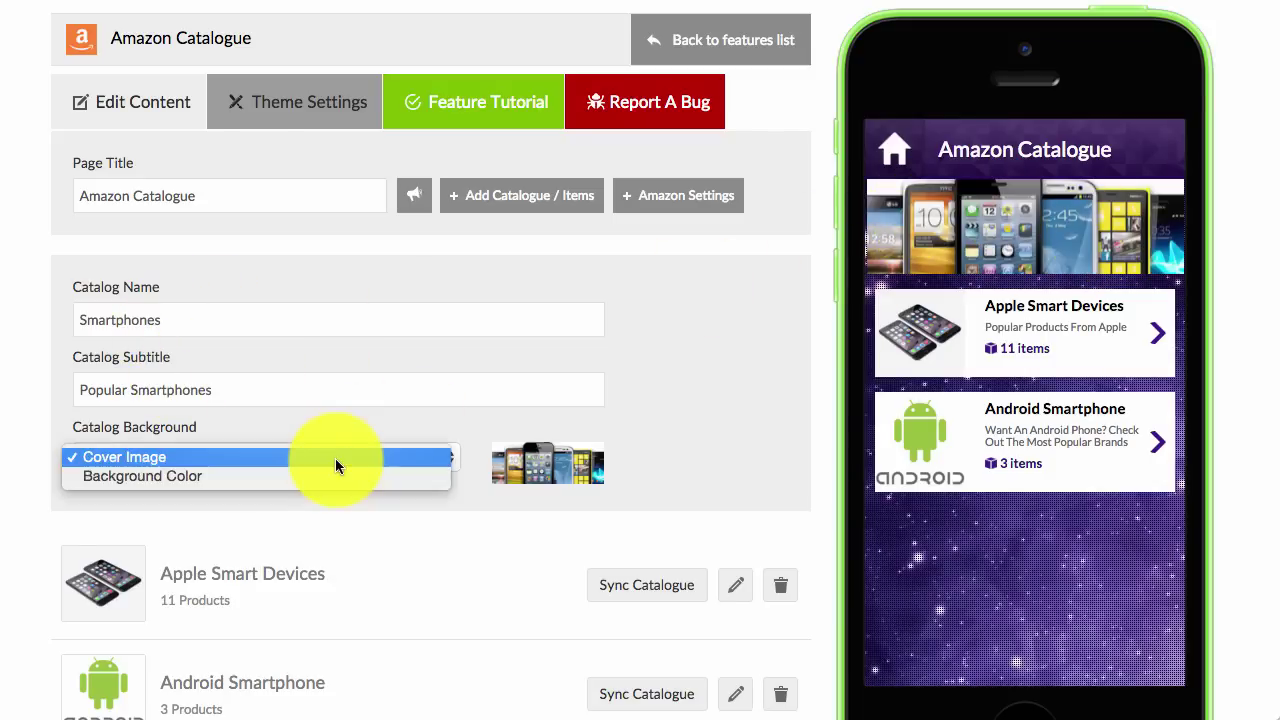
click(327, 474)
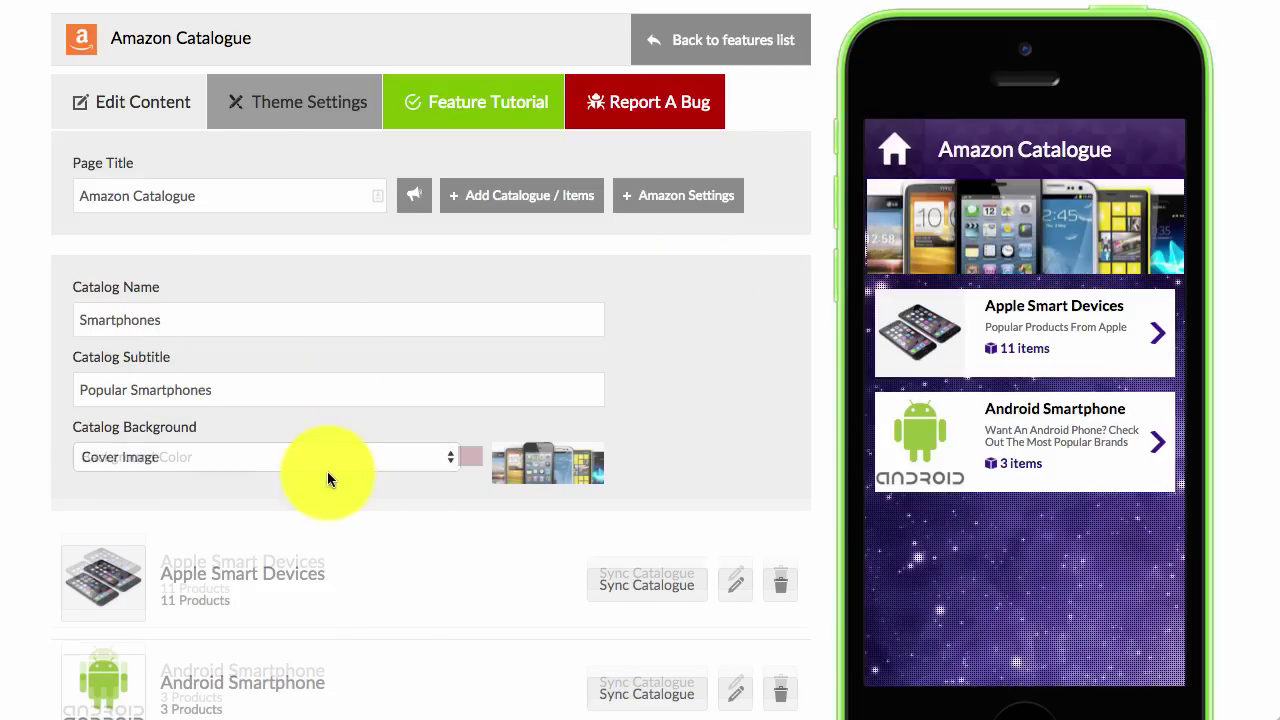
click(452, 456)
click(425, 440)
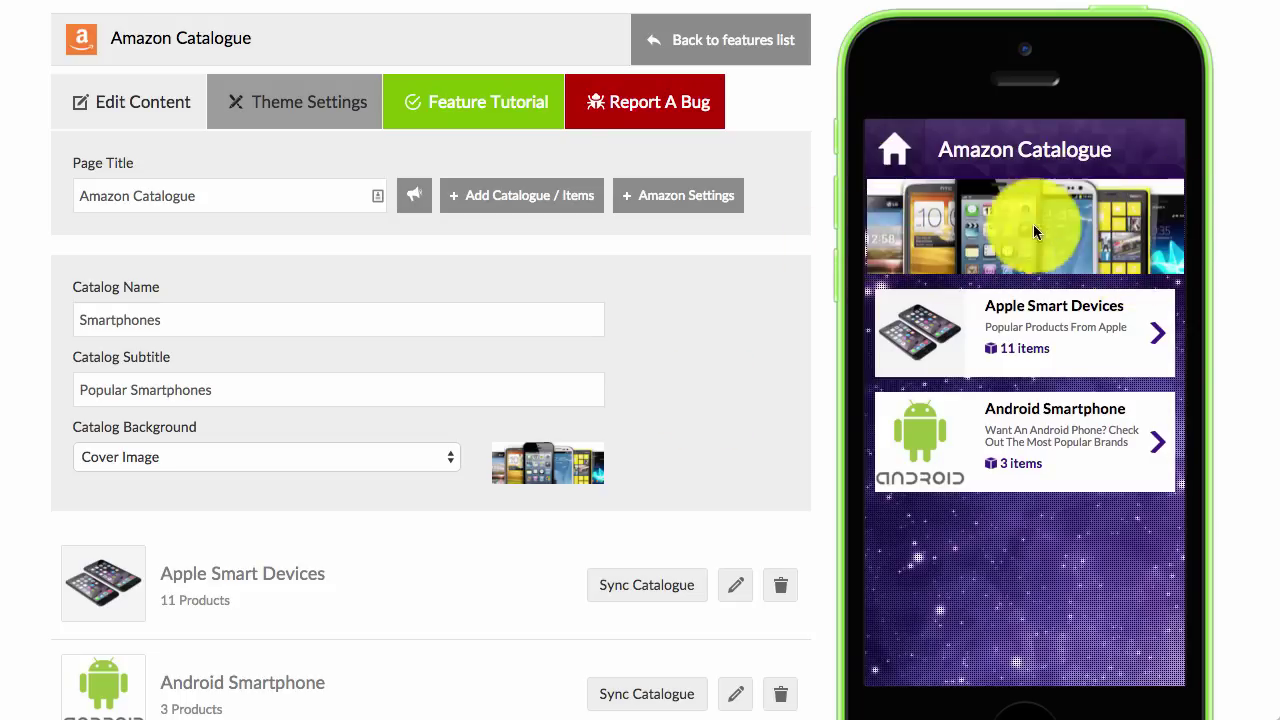
Browse both catalogues in the preview, viewing the Apple iPhone 4 Verizon and Samsung Galaxy S6 details.
scroll(681, 362, down, 1)
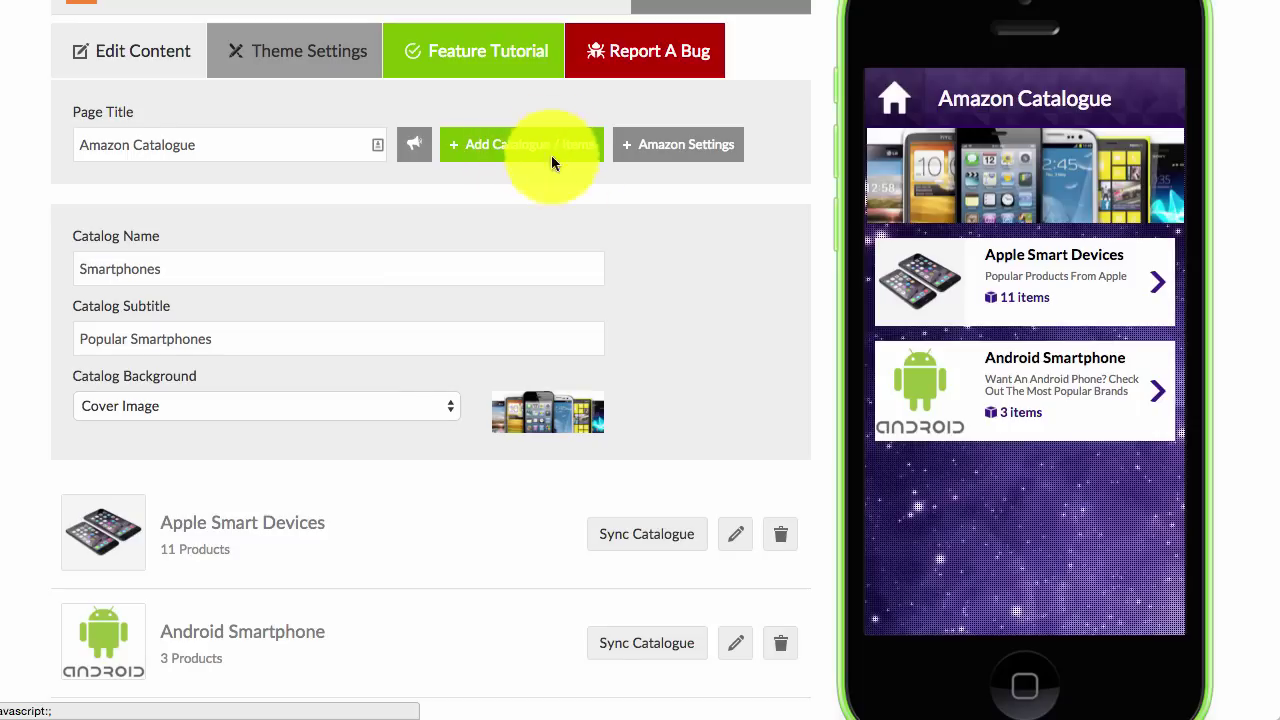
scroll(648, 286, down, 1)
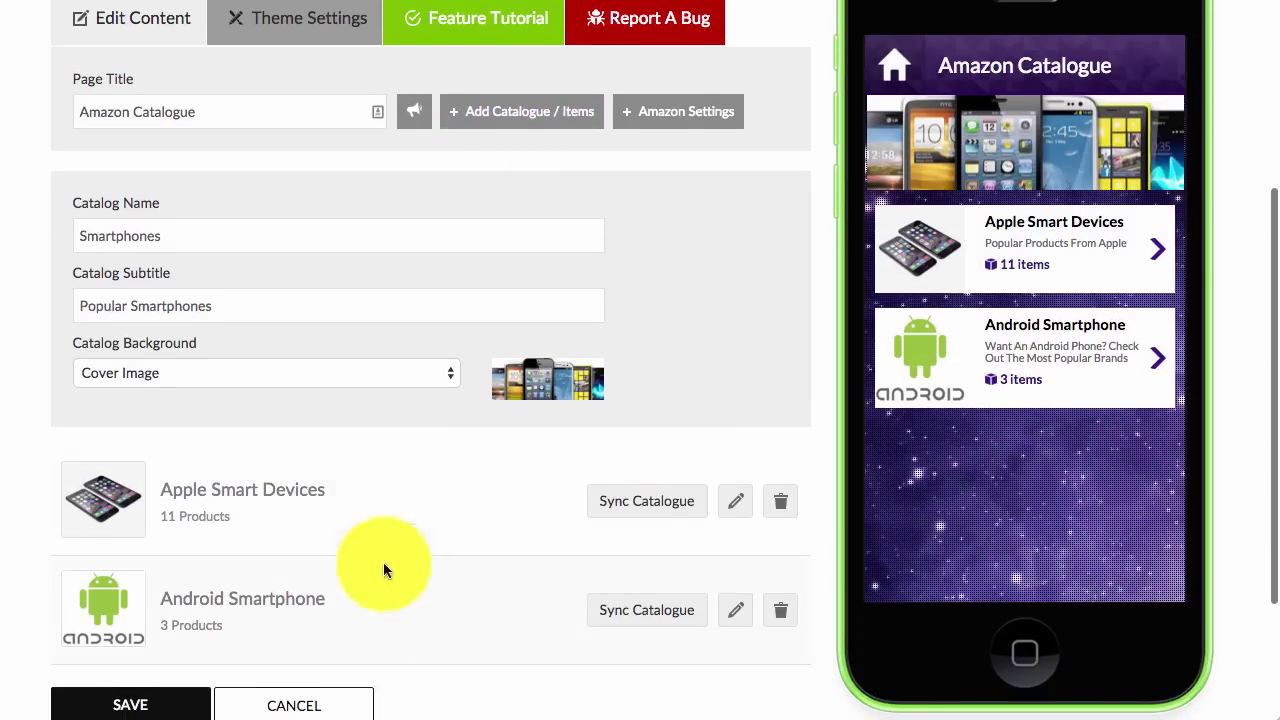
click(1016, 238)
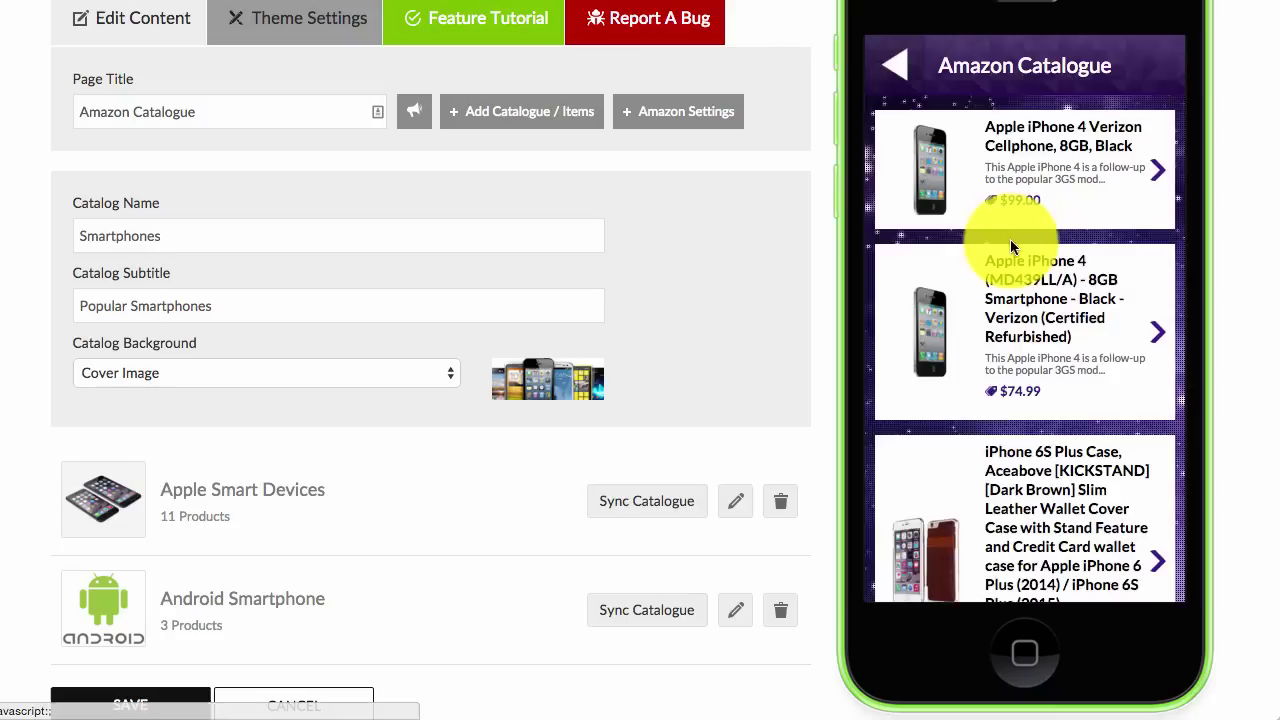
click(1016, 166)
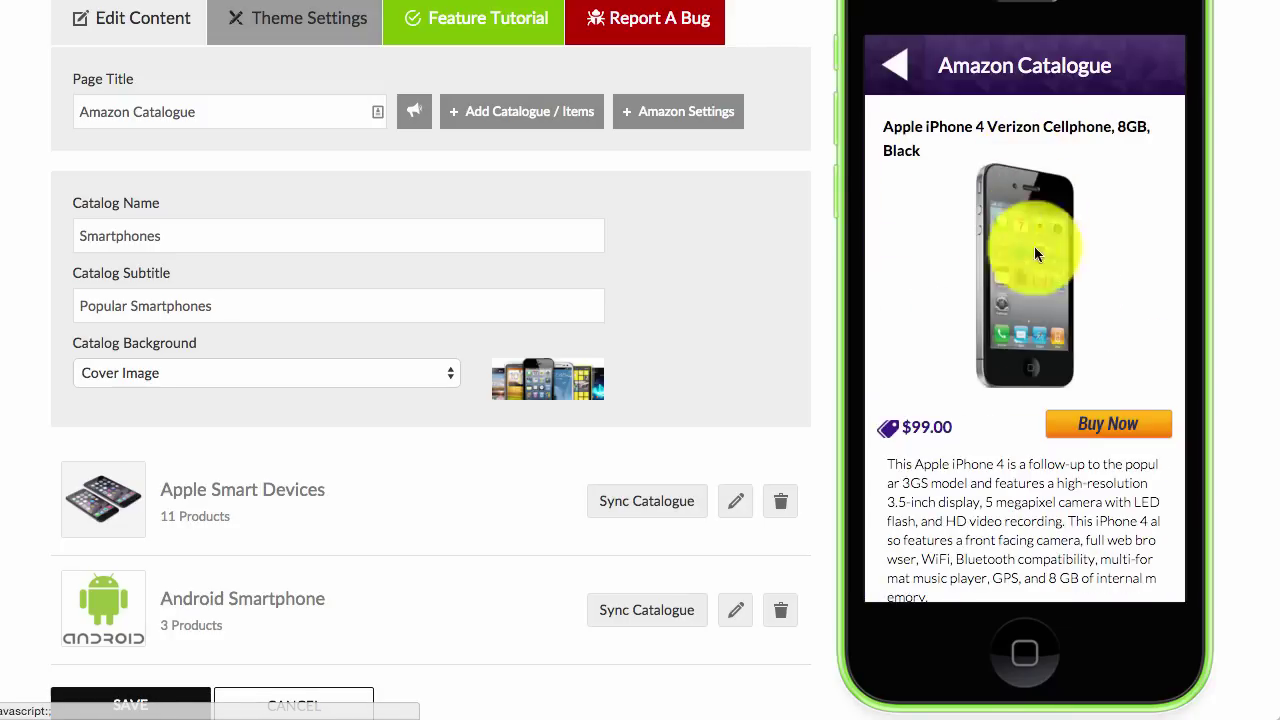
click(900, 78)
click(904, 82)
click(972, 366)
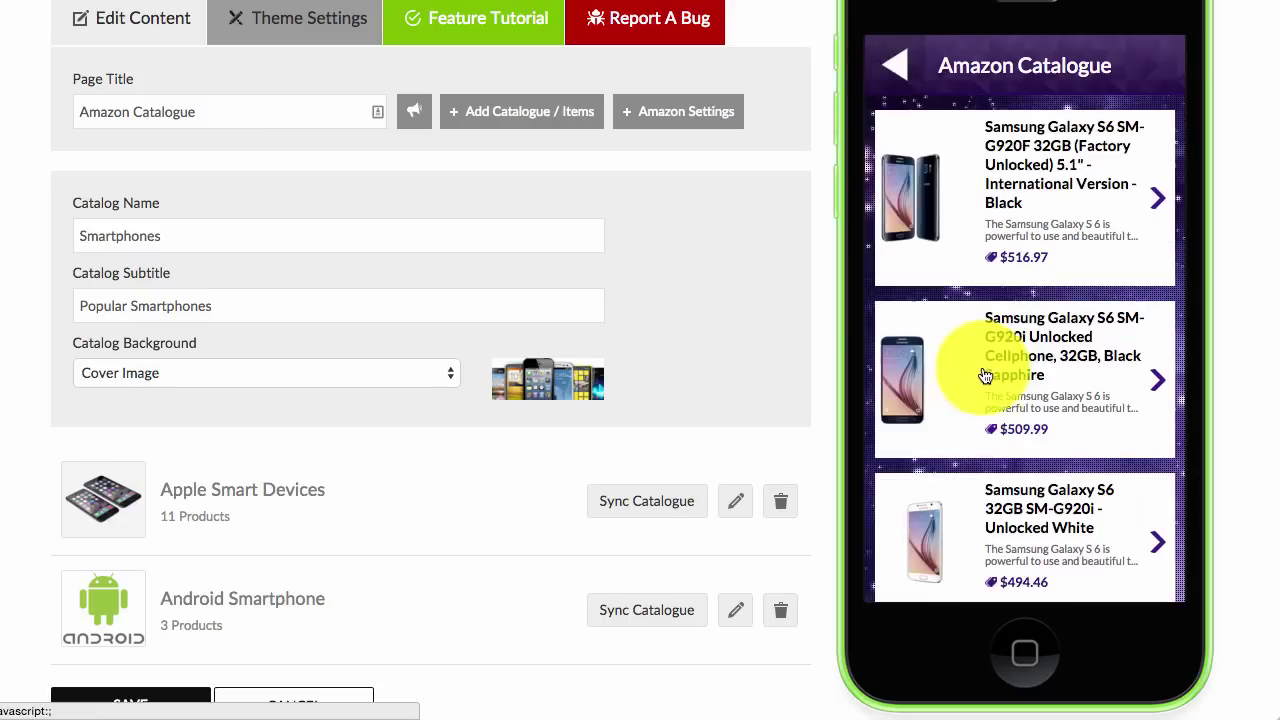
click(1040, 222)
click(895, 66)
click(903, 78)
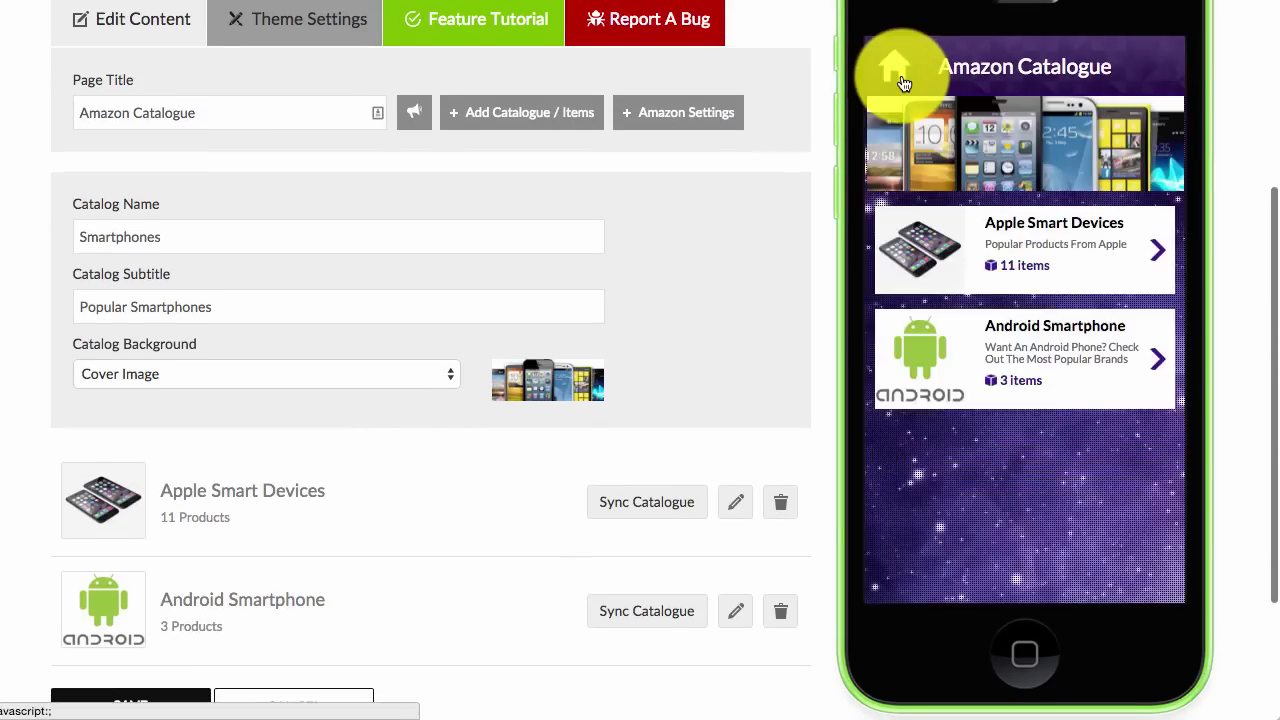
scroll(557, 129, down, 1)
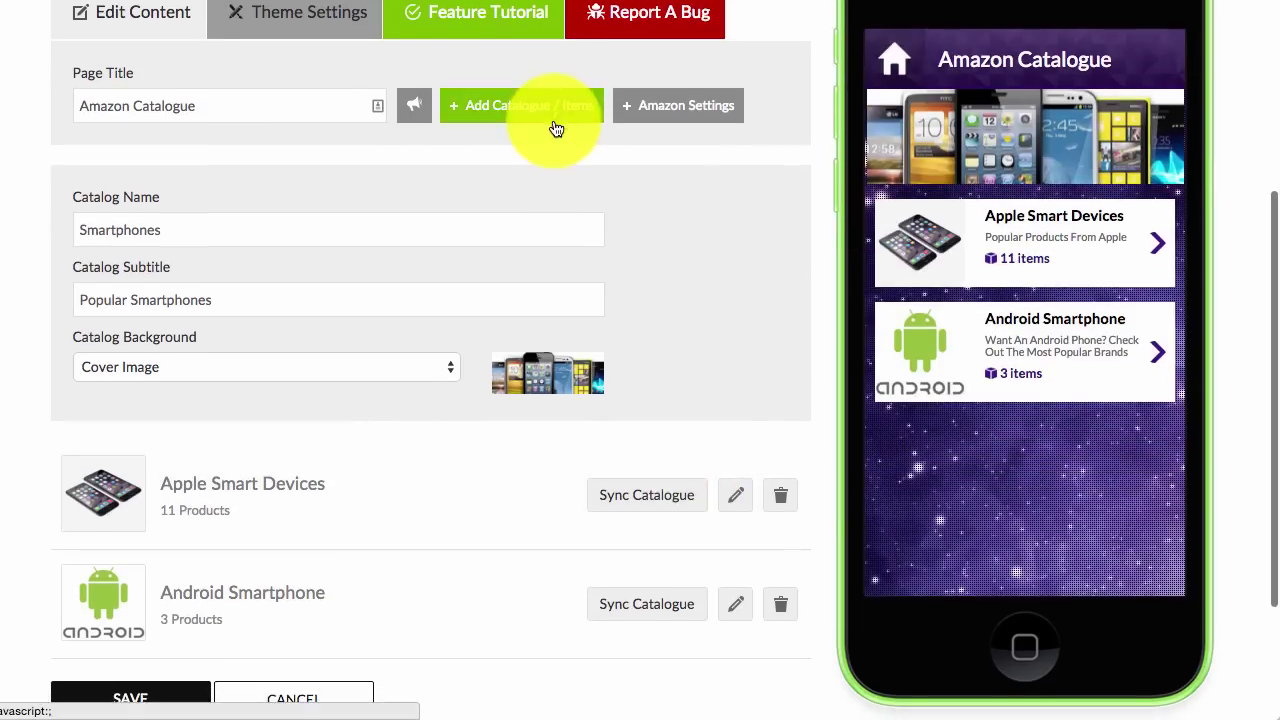
Open the Apple Smart Devices catalogue editor and review its title and 'Popular Products From Apple' description.
click(741, 500)
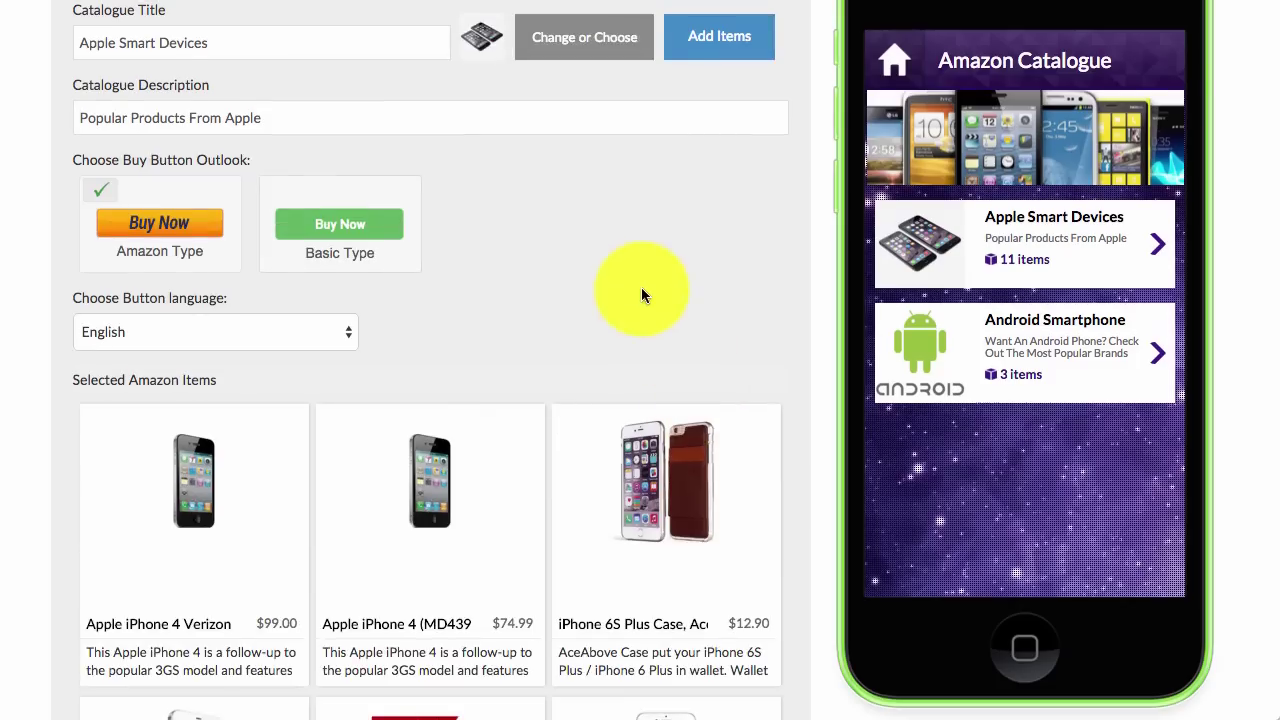
scroll(620, 310, up, 3)
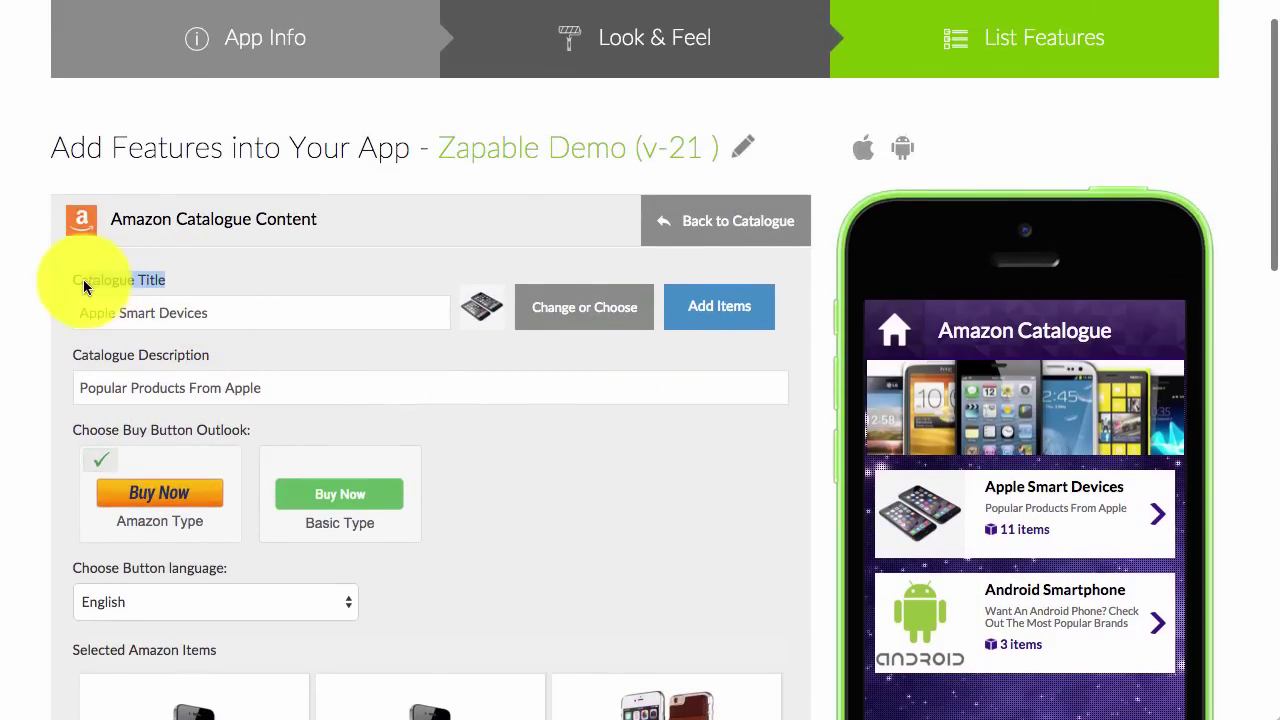
drag(73, 279, 66, 313)
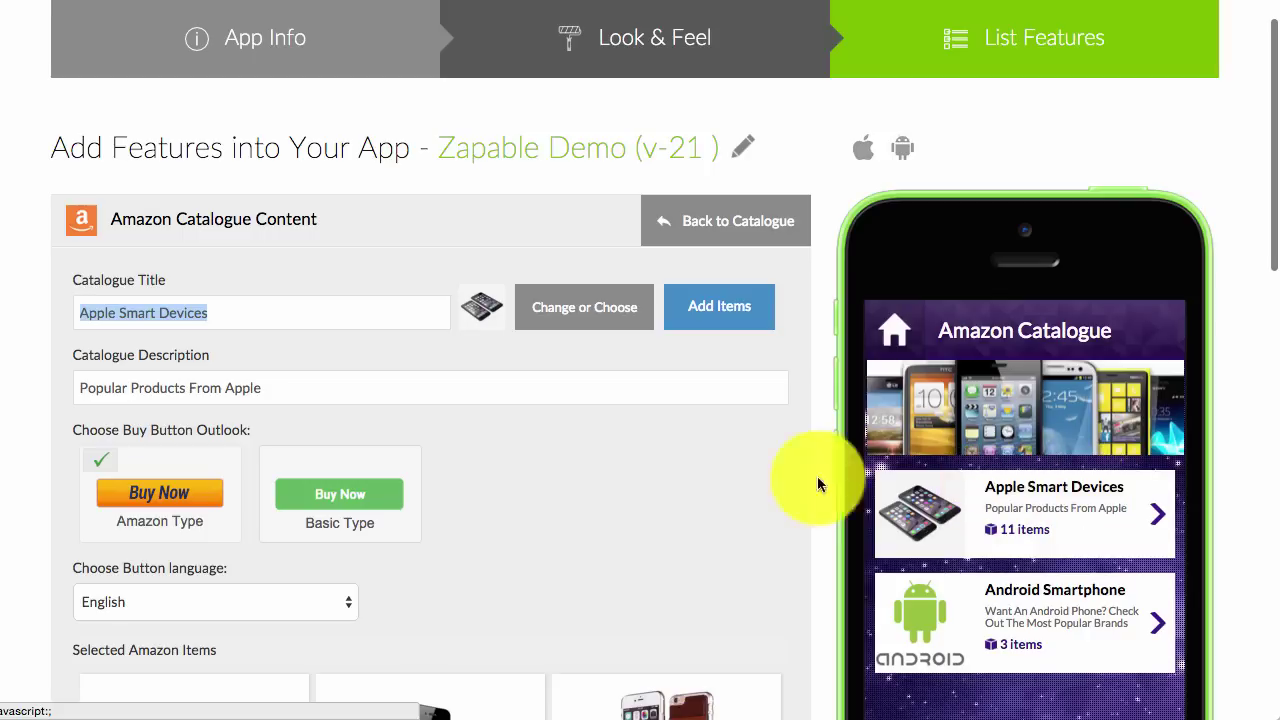
click(355, 386)
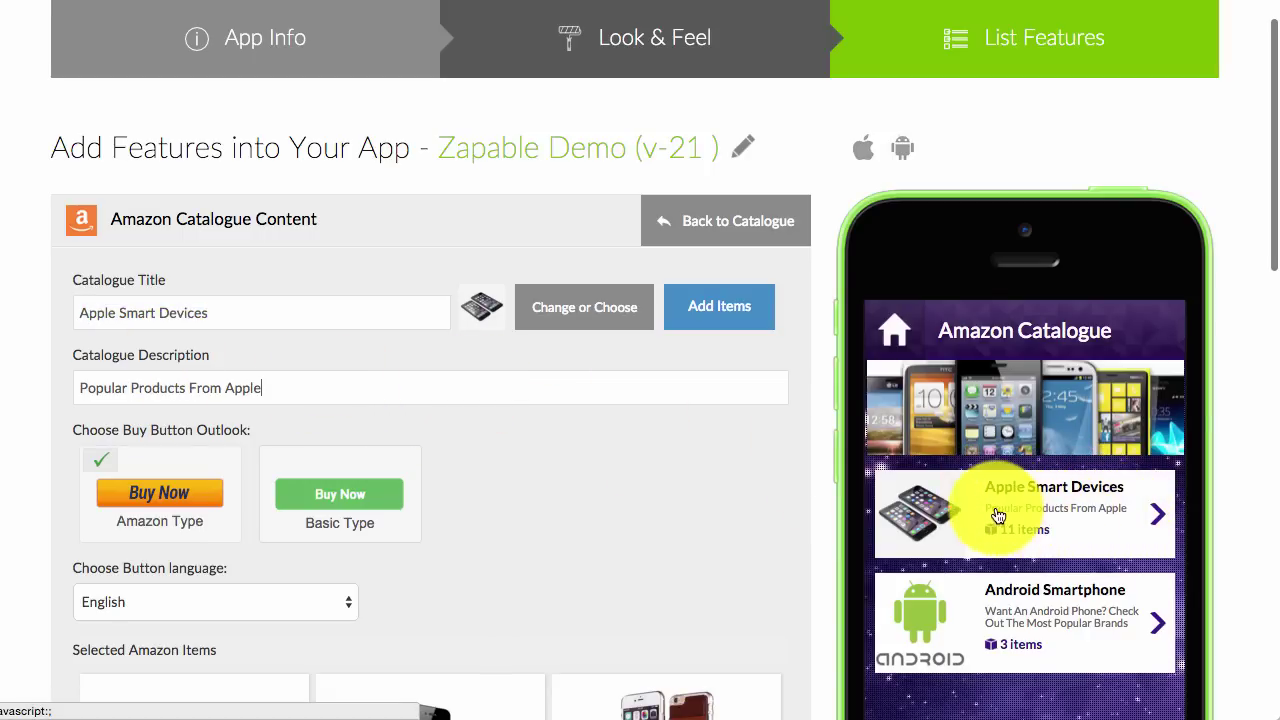
scroll(661, 455, down, 3)
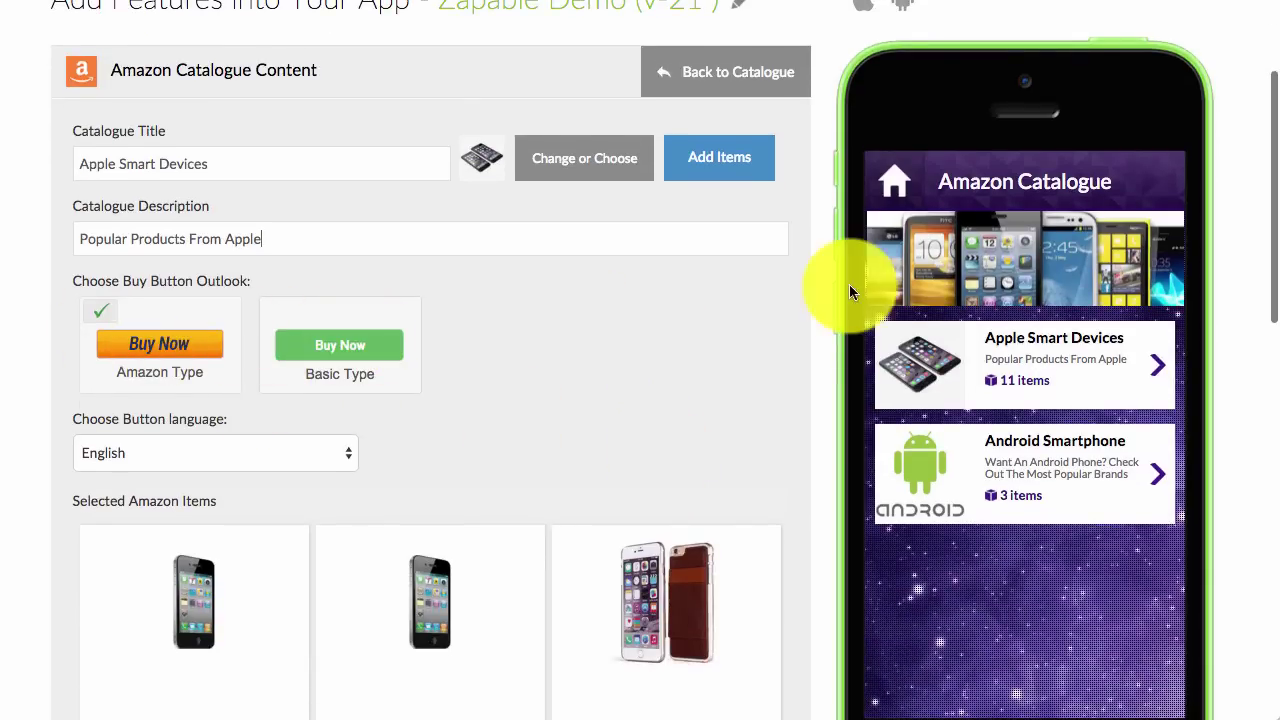
click(981, 351)
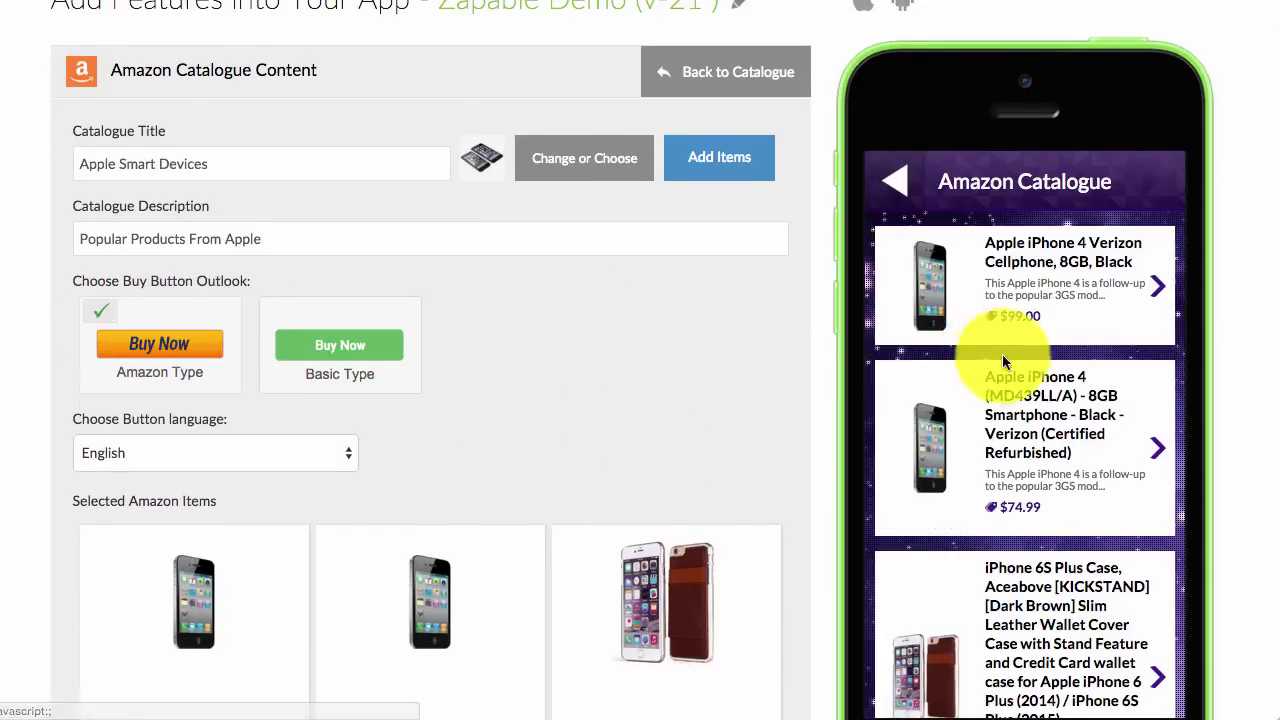
click(950, 306)
scroll(1090, 470, down, 1)
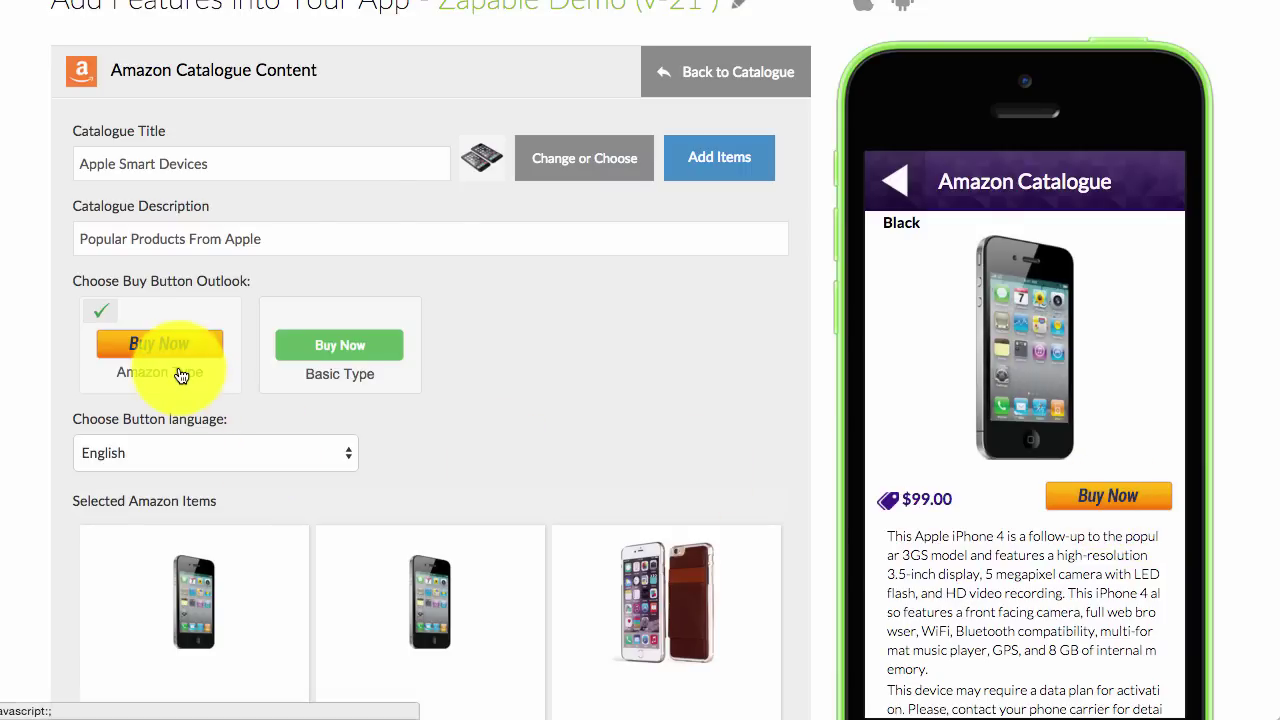
click(199, 448)
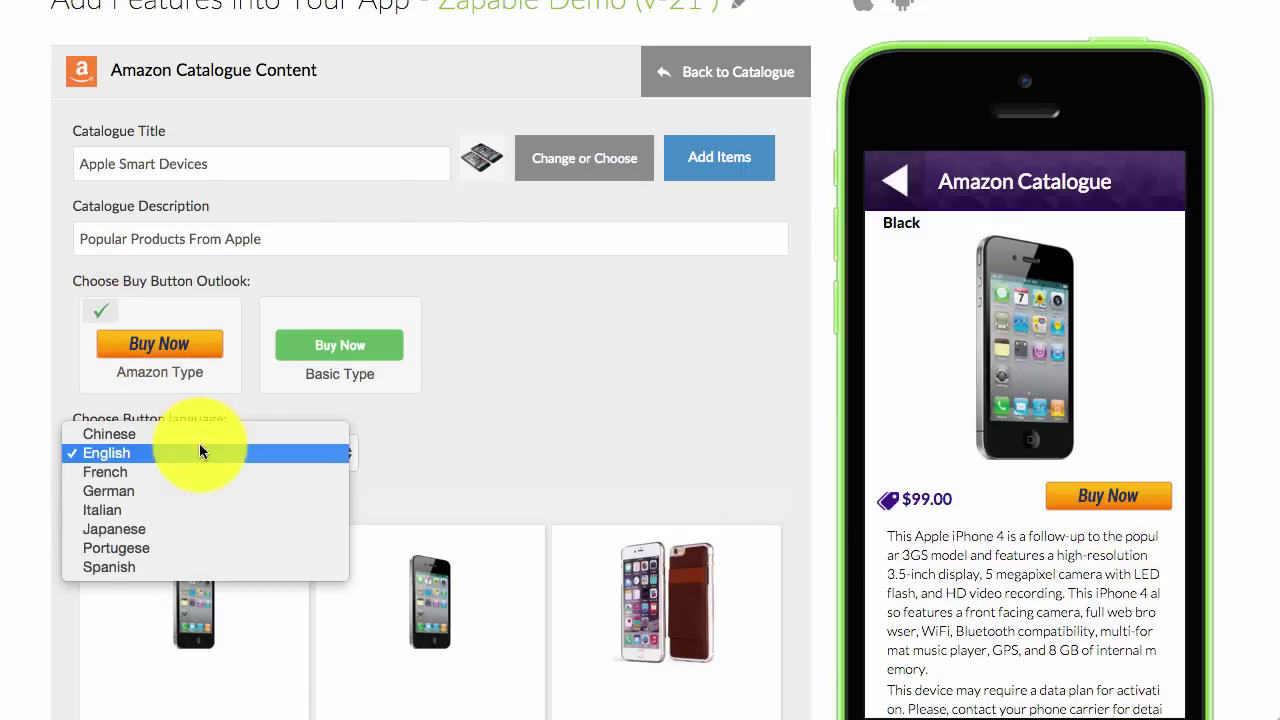
click(203, 472)
click(255, 445)
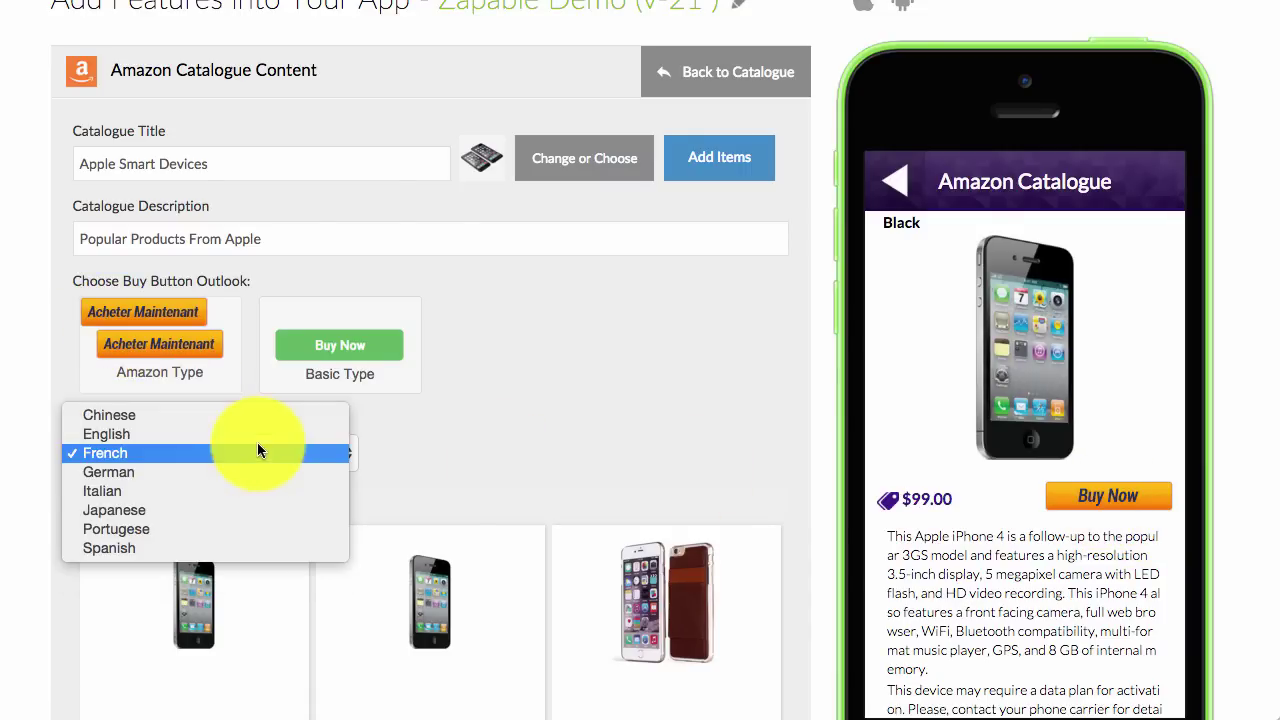
click(246, 491)
click(242, 450)
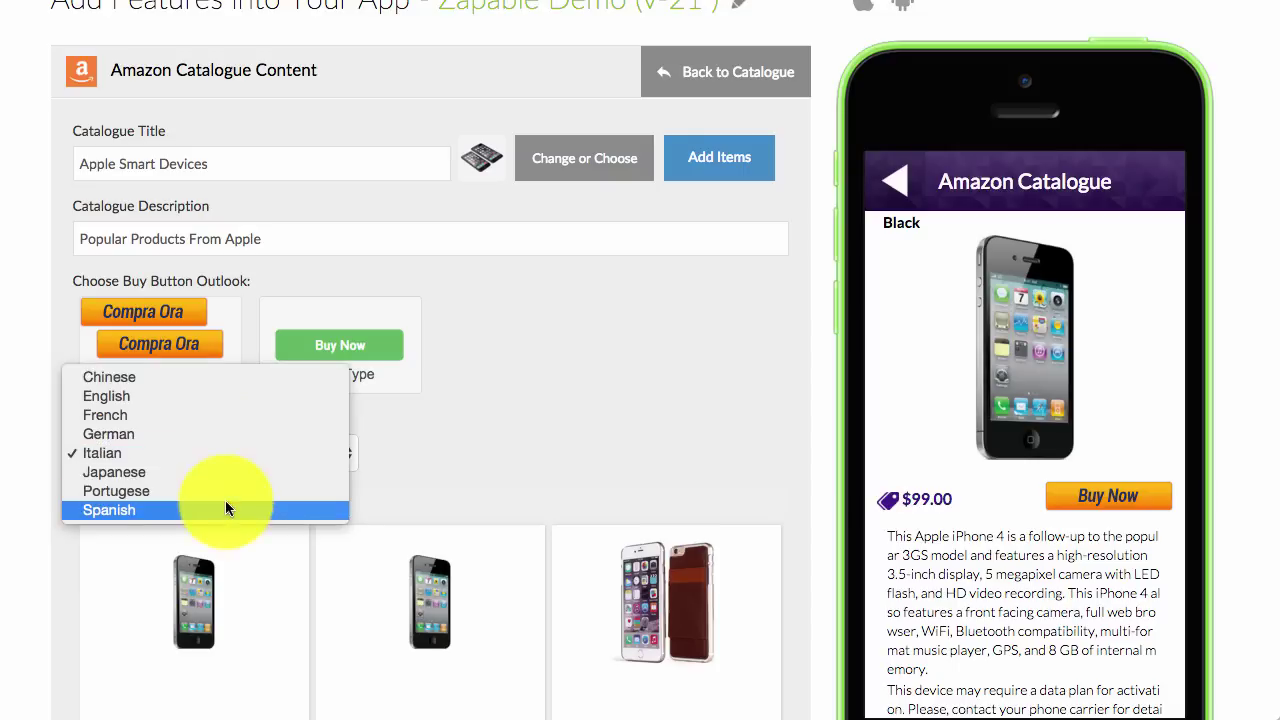
click(228, 507)
click(226, 447)
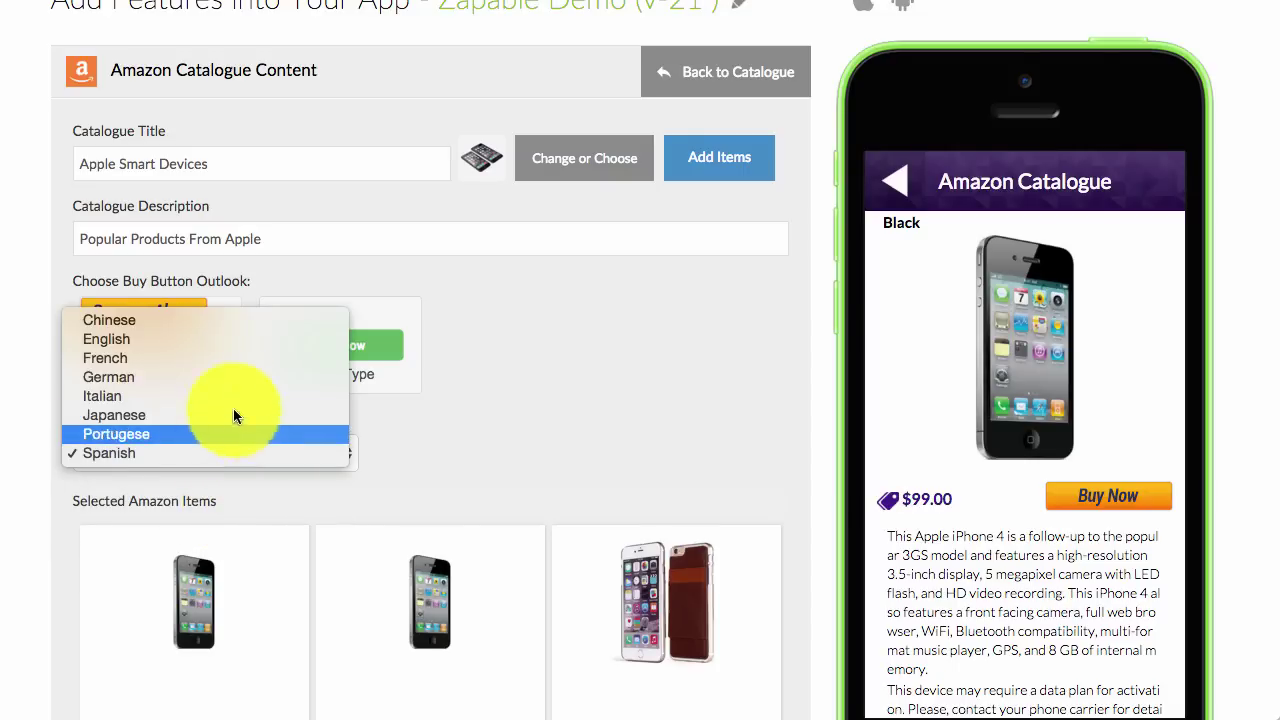
click(236, 339)
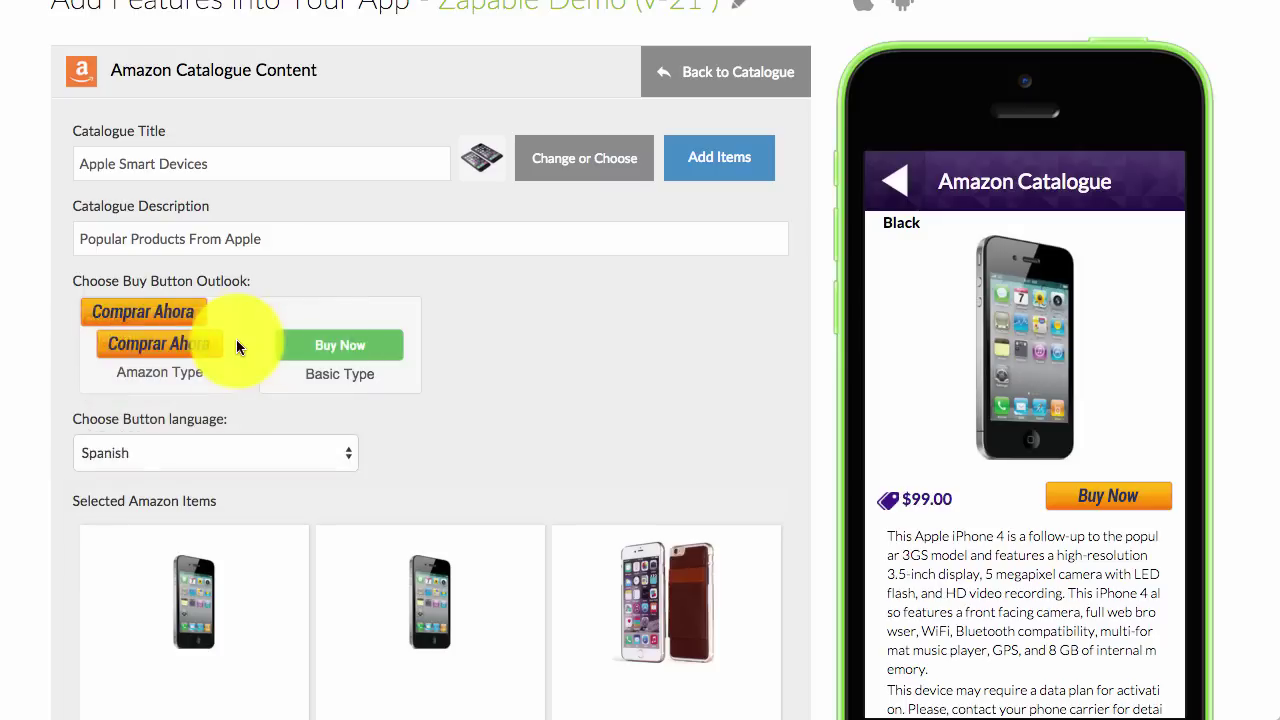
click(389, 316)
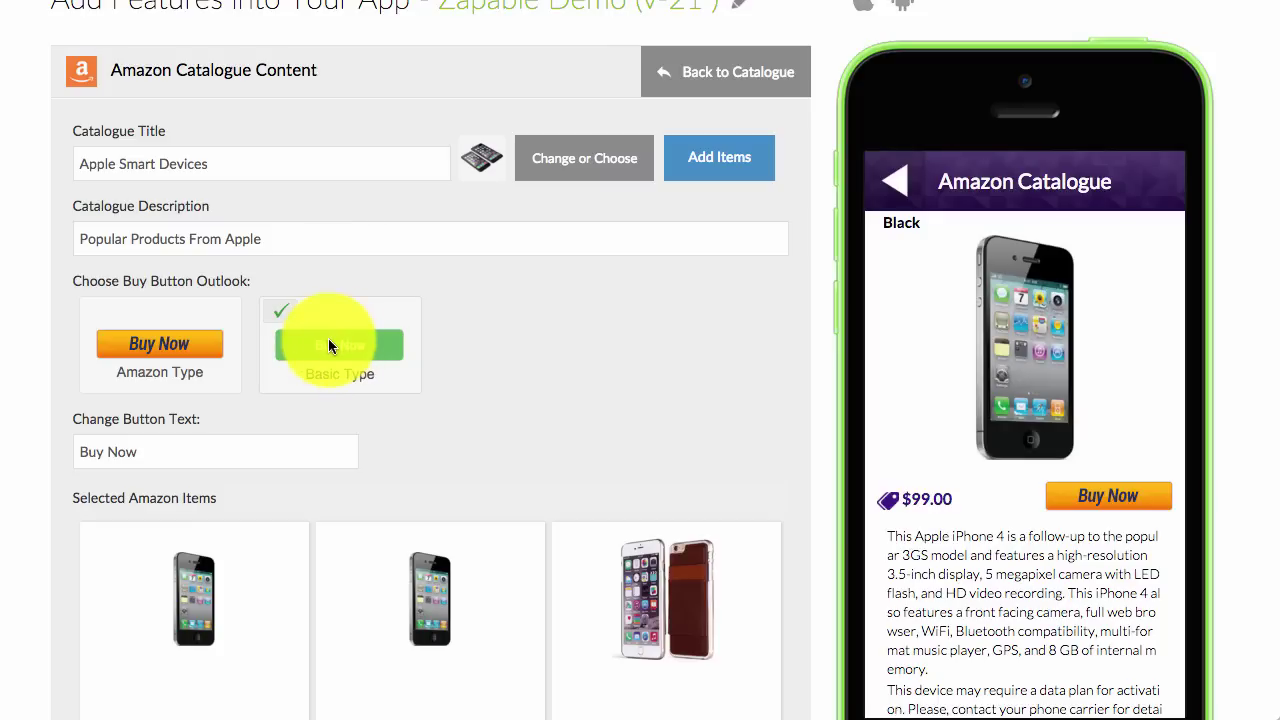
click(133, 312)
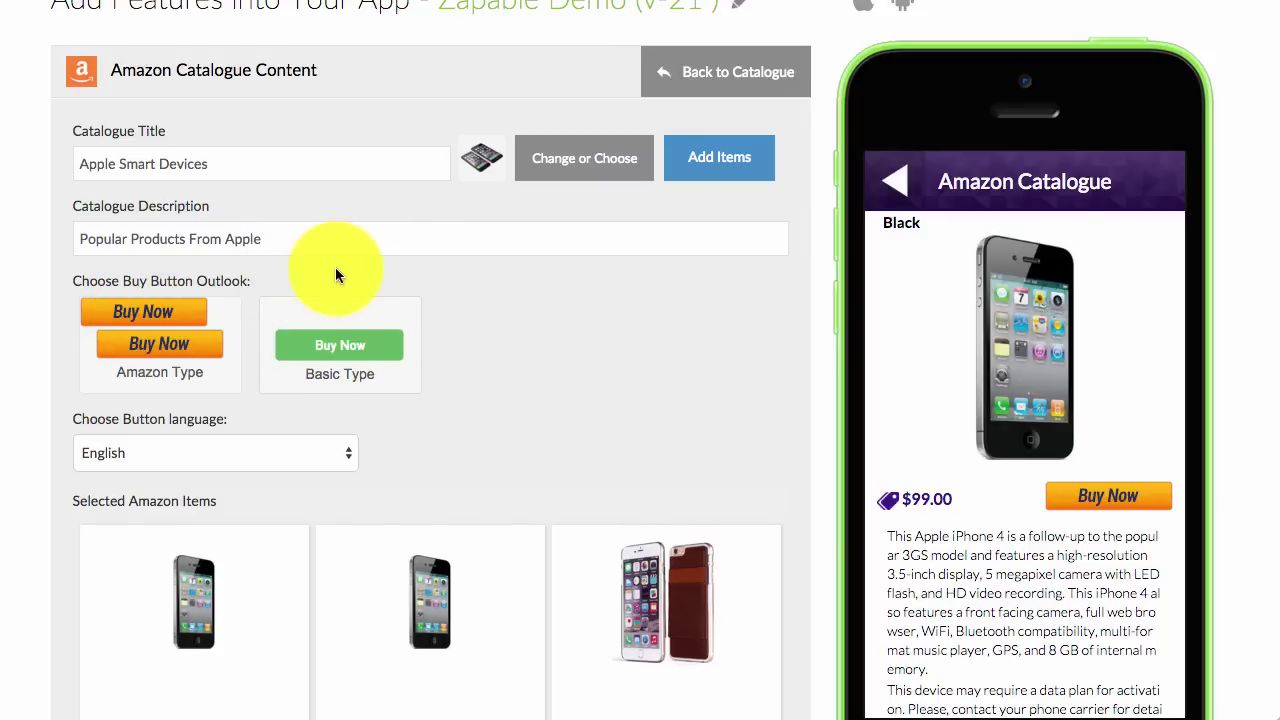
click(889, 178)
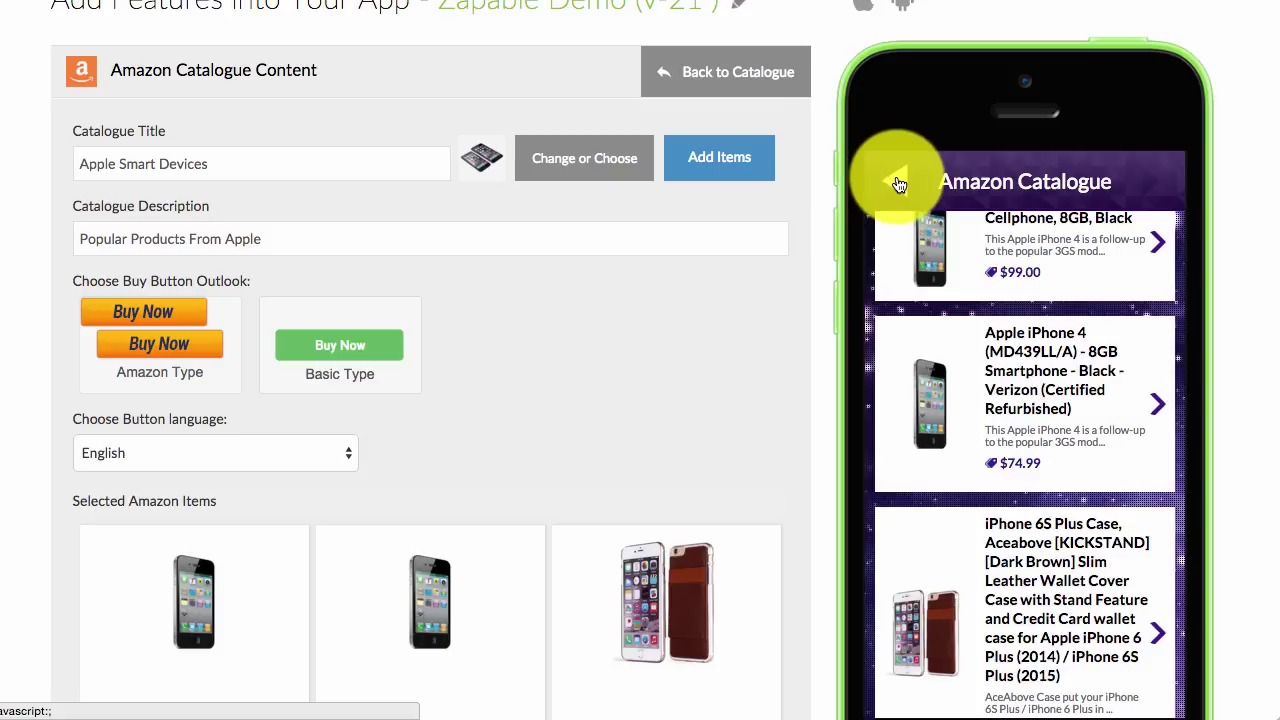
click(897, 183)
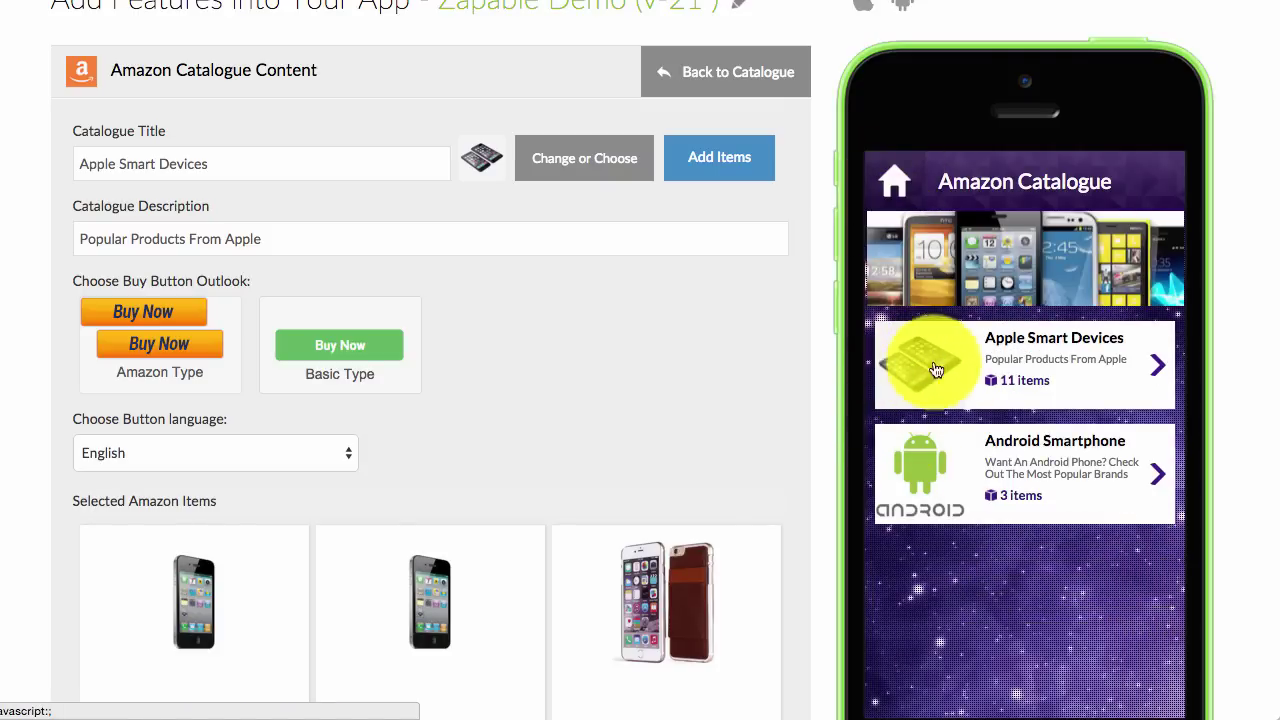
Close the Upload New image window and return to the Apple Smart Devices catalogue's selected items.
click(591, 165)
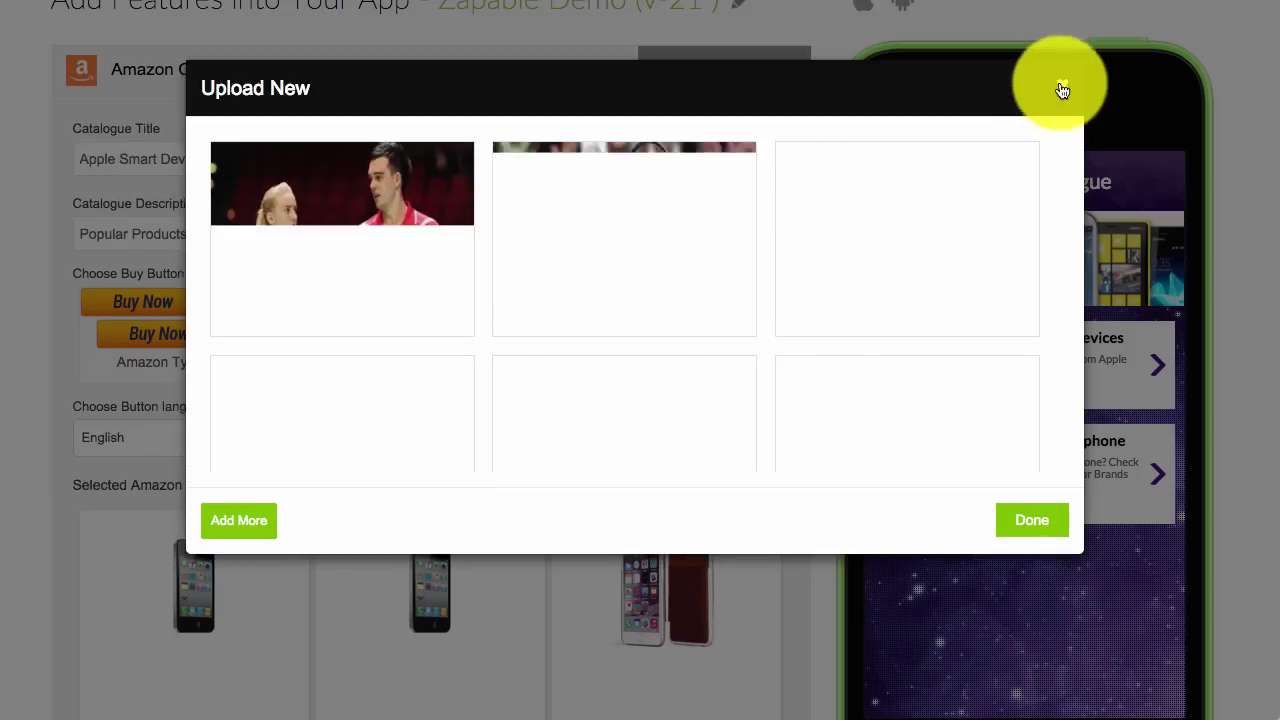
click(1062, 90)
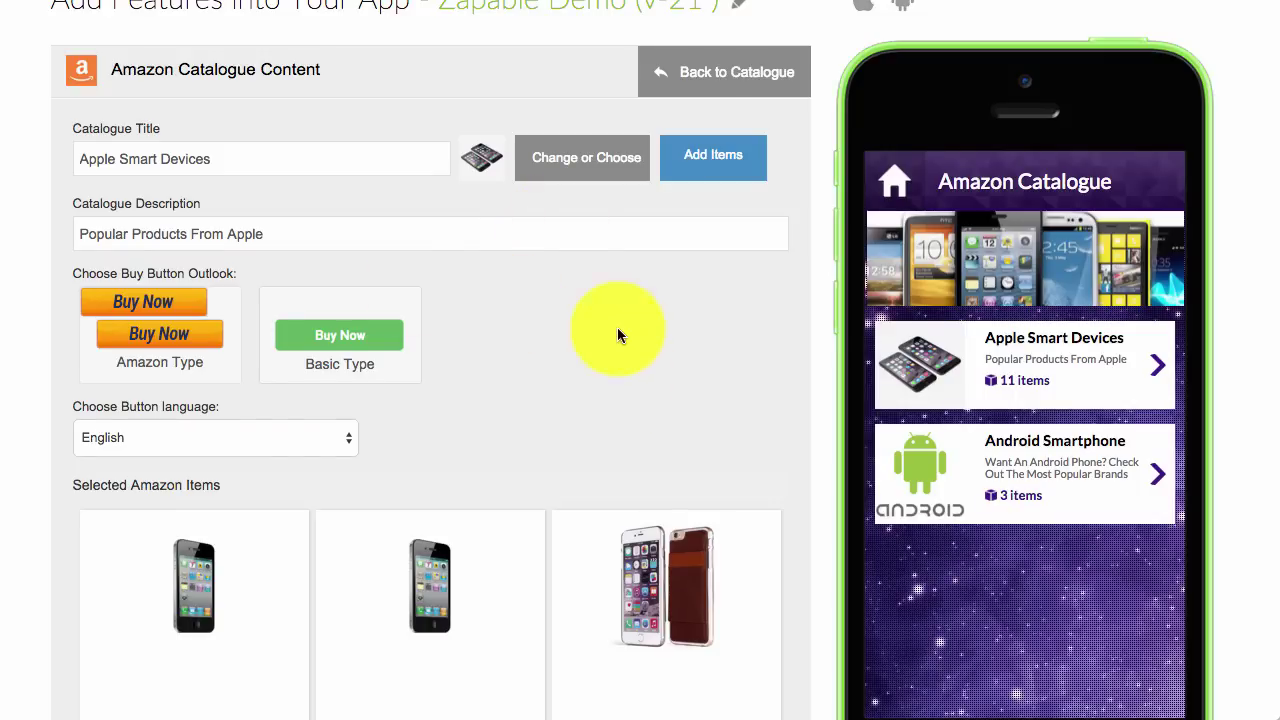
scroll(620, 335, down, 1)
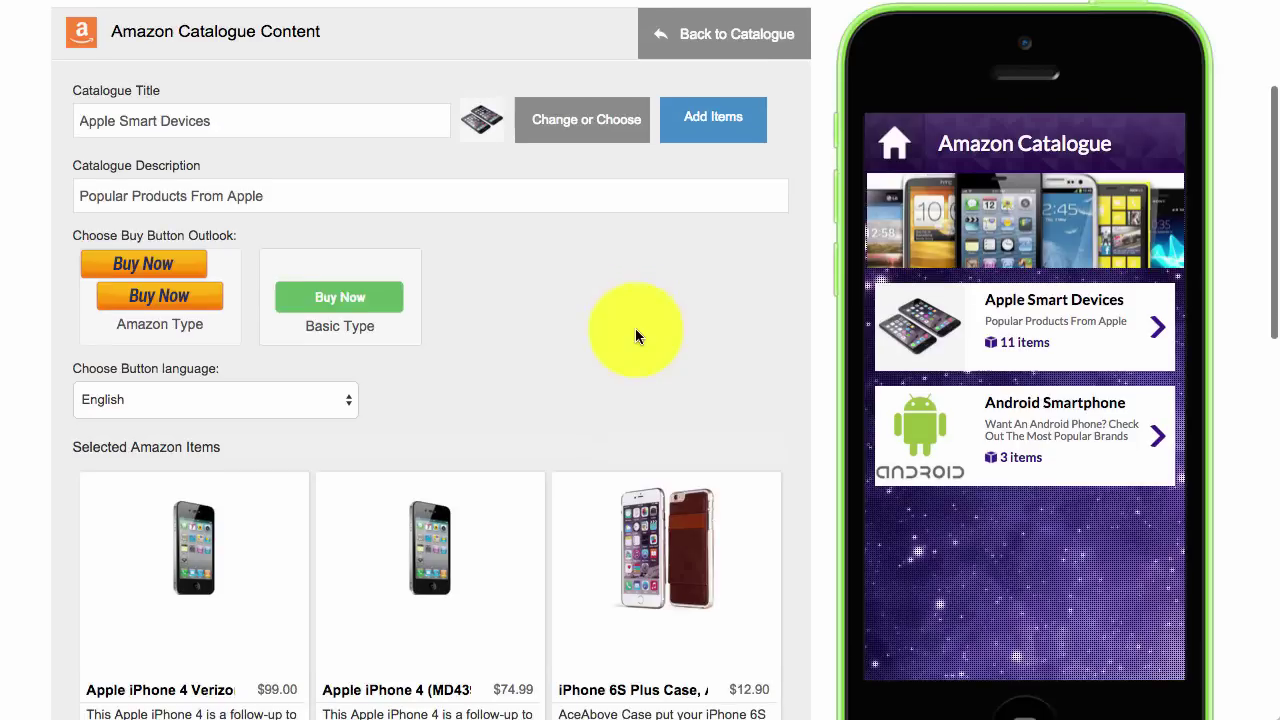
Search amazon.com for 'apple iphone' products to import.
click(712, 125)
click(160, 476)
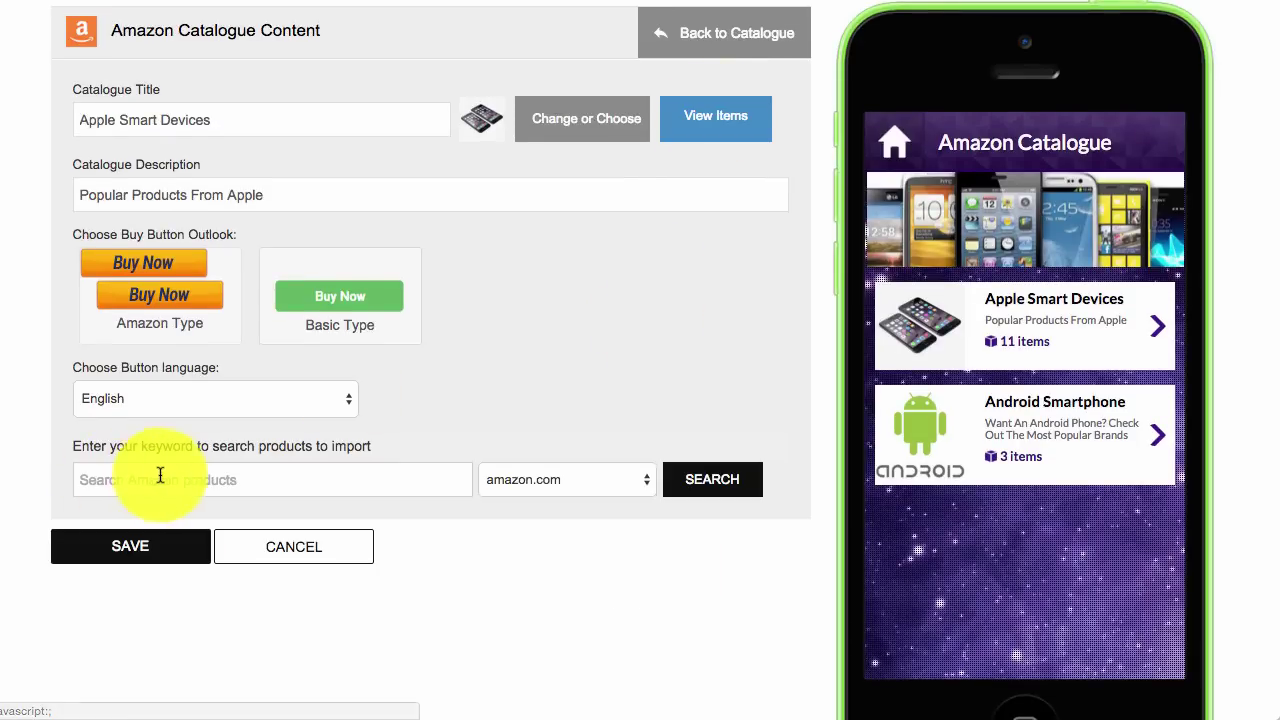
click(563, 483)
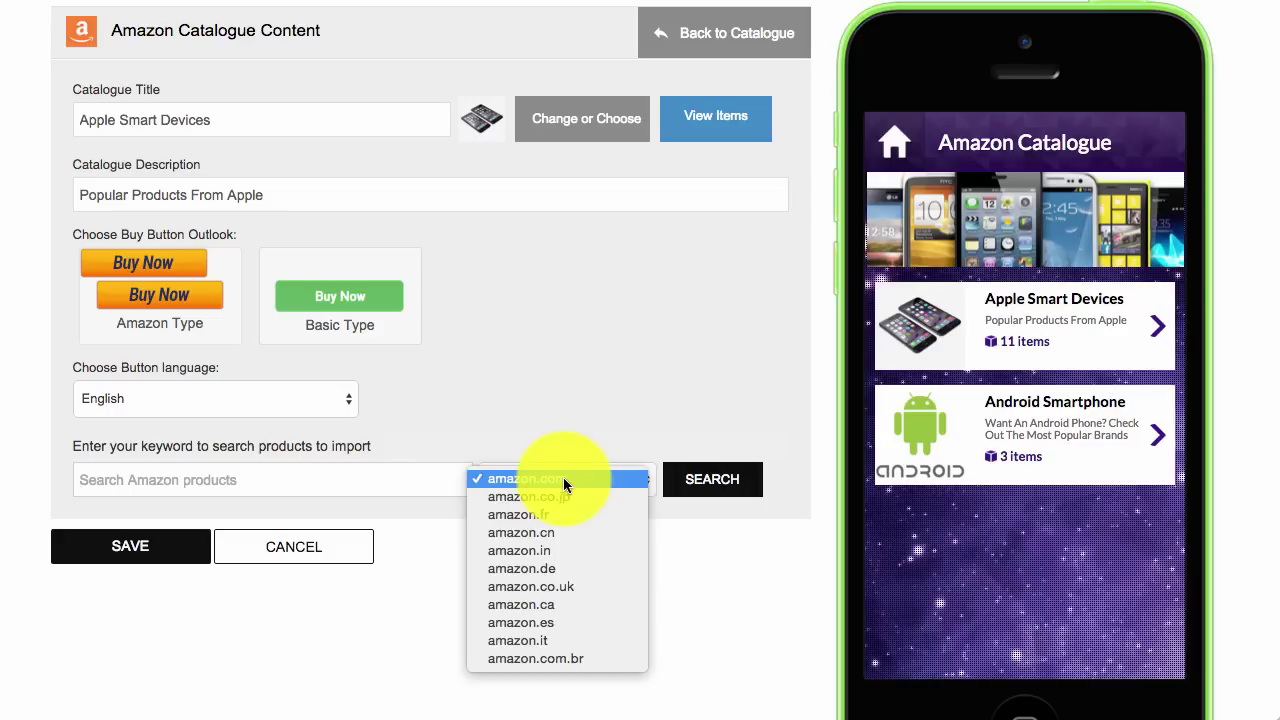
click(591, 480)
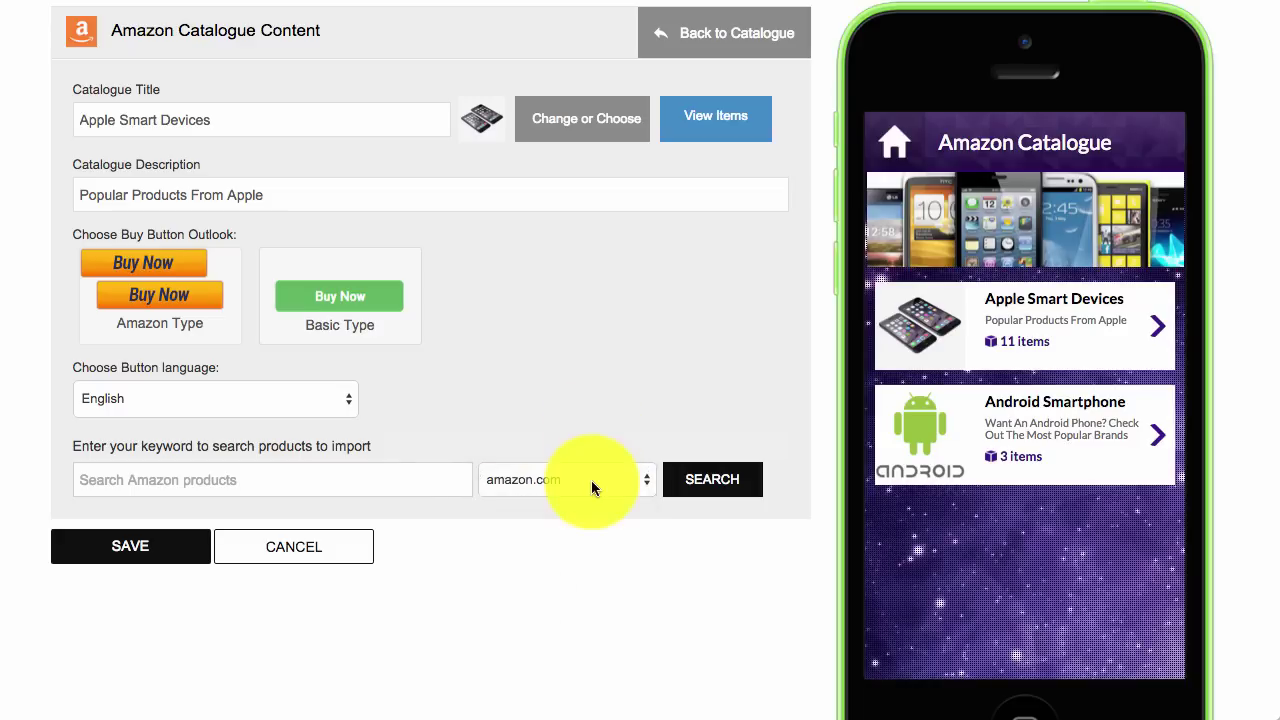
click(591, 480)
click(563, 480)
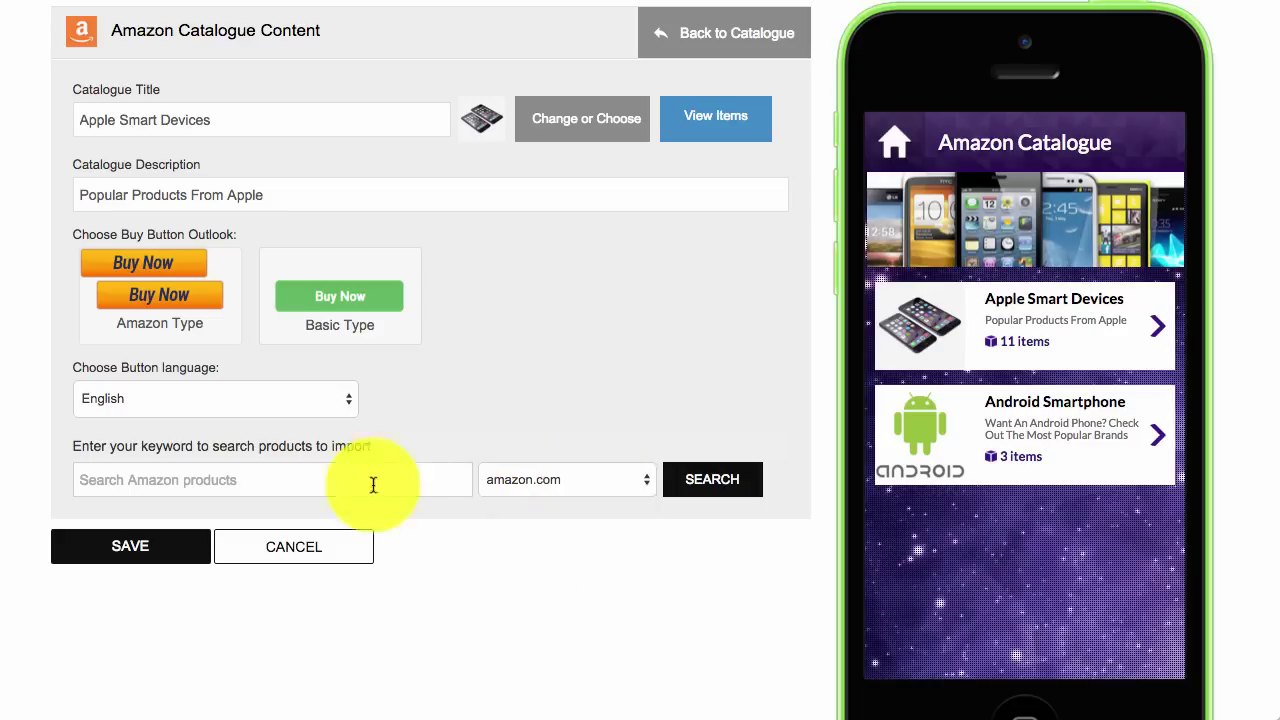
click(181, 479)
text(apple iphone)
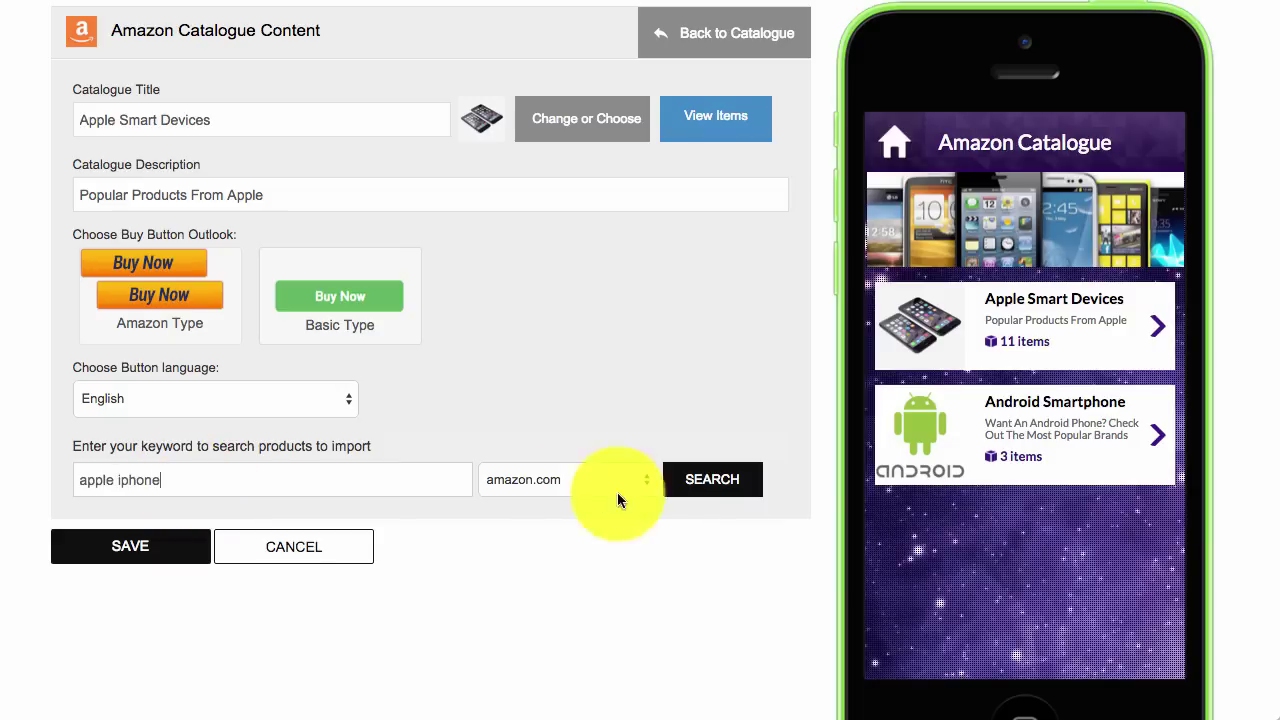
click(680, 480)
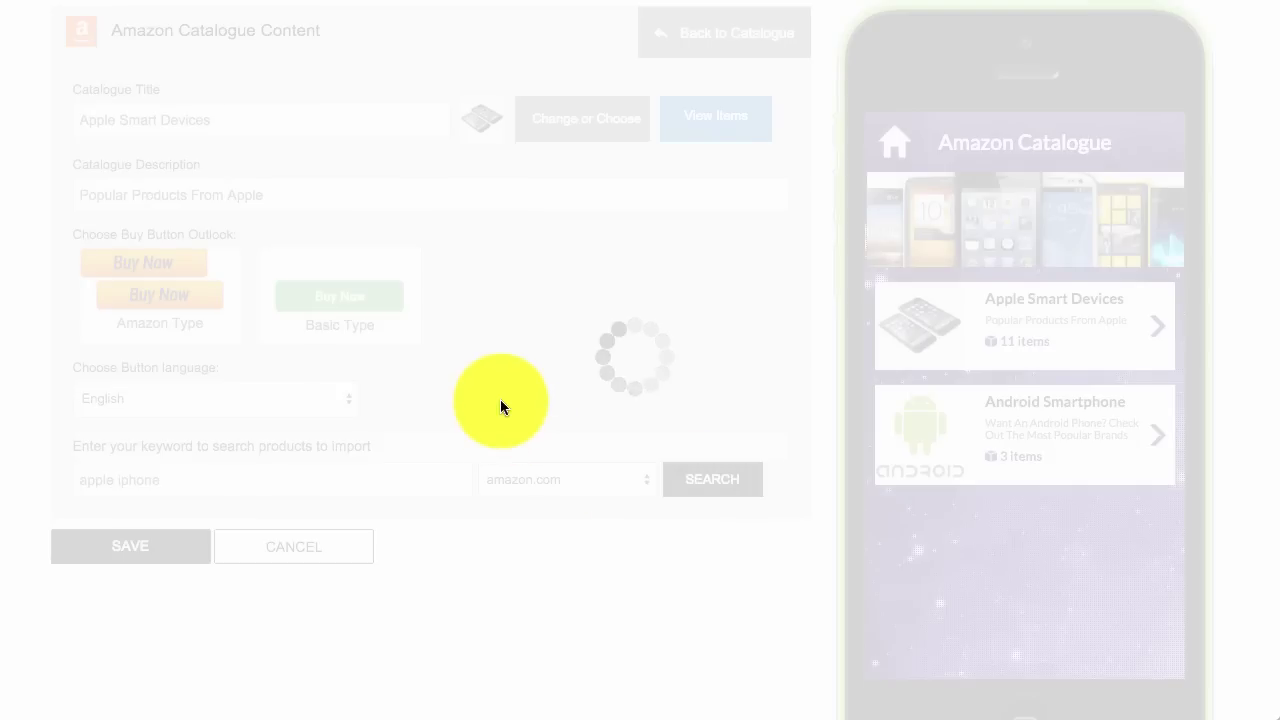
Tick the Apple iPhone 4 and black iPhone 6 results for import.
scroll(580, 396, down, 3)
scroll(581, 396, down, 8)
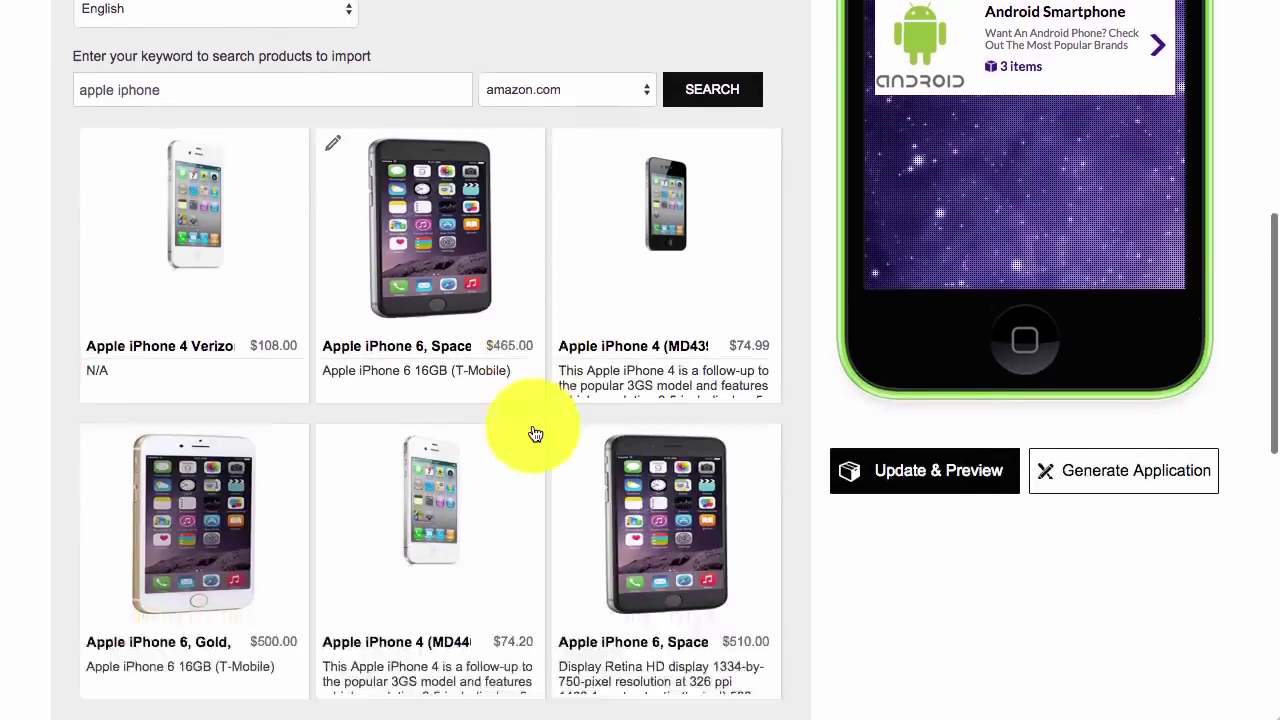
click(515, 195)
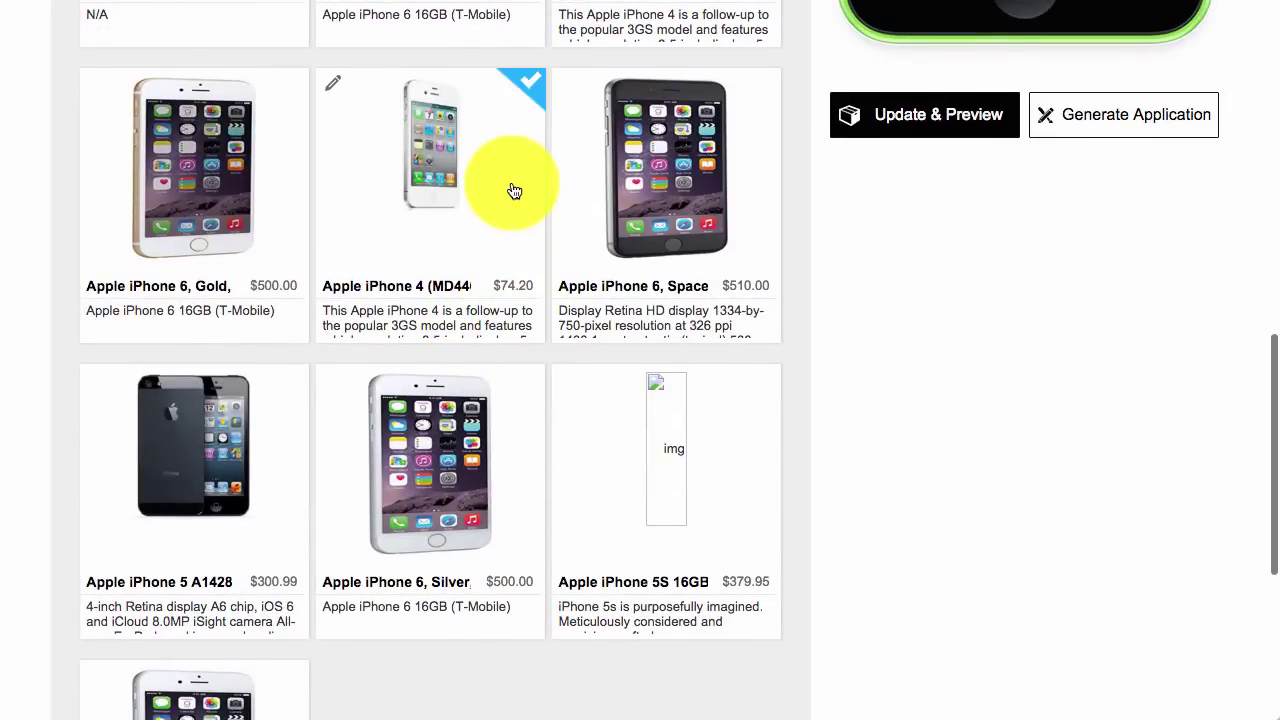
click(745, 155)
scroll(720, 300, down, 3)
scroll(708, 314, down, 2)
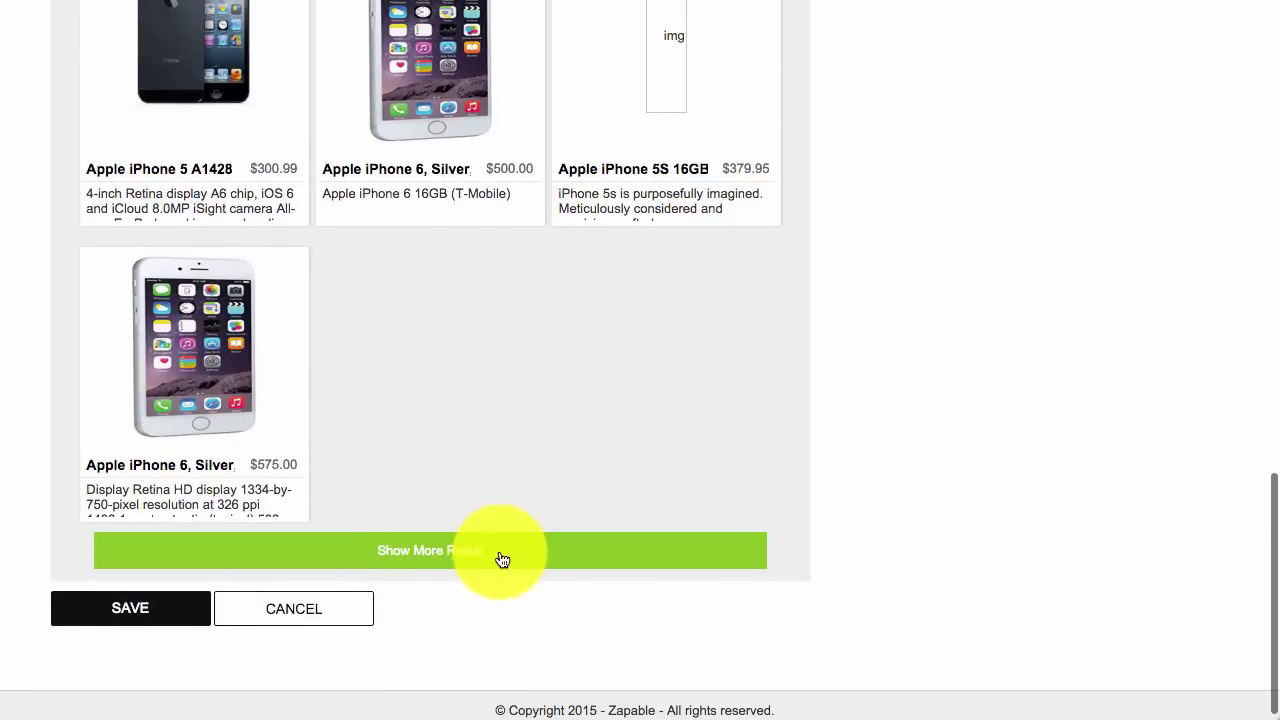
Save the two iPhones, preview Apple Smart Devices' 13 products, and reopen its content editor.
click(151, 600)
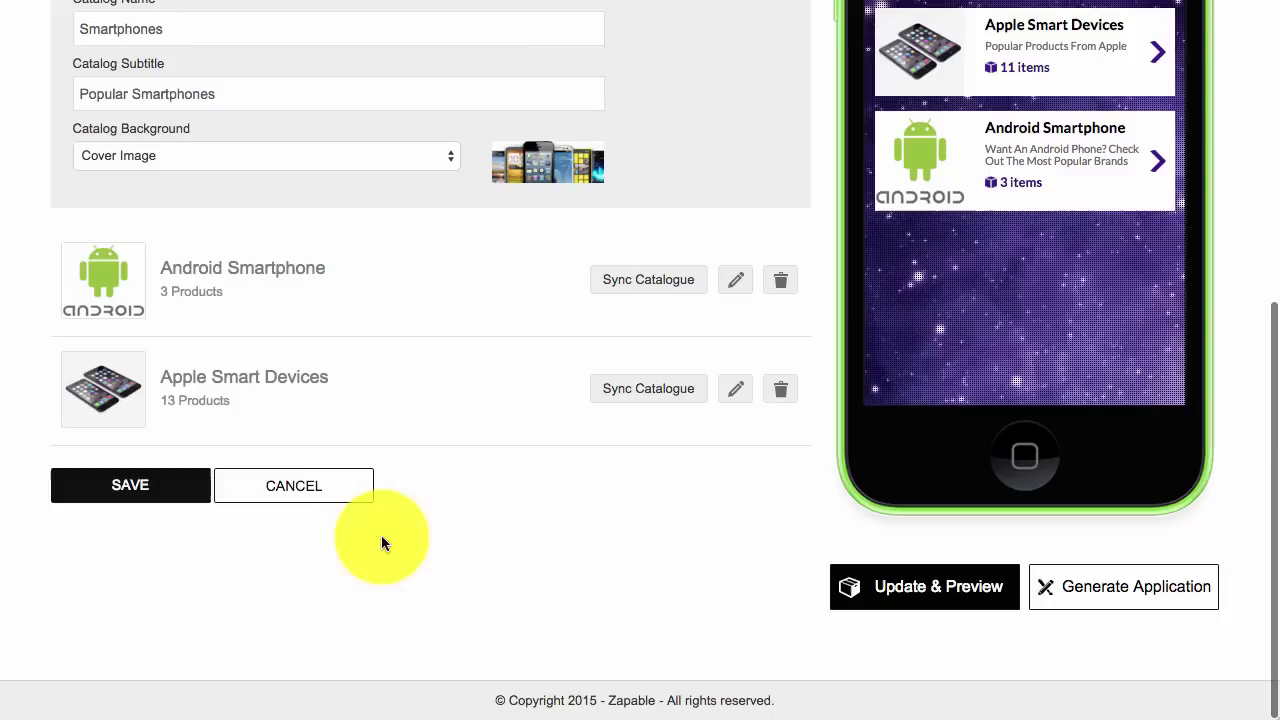
scroll(510, 447, up, 3)
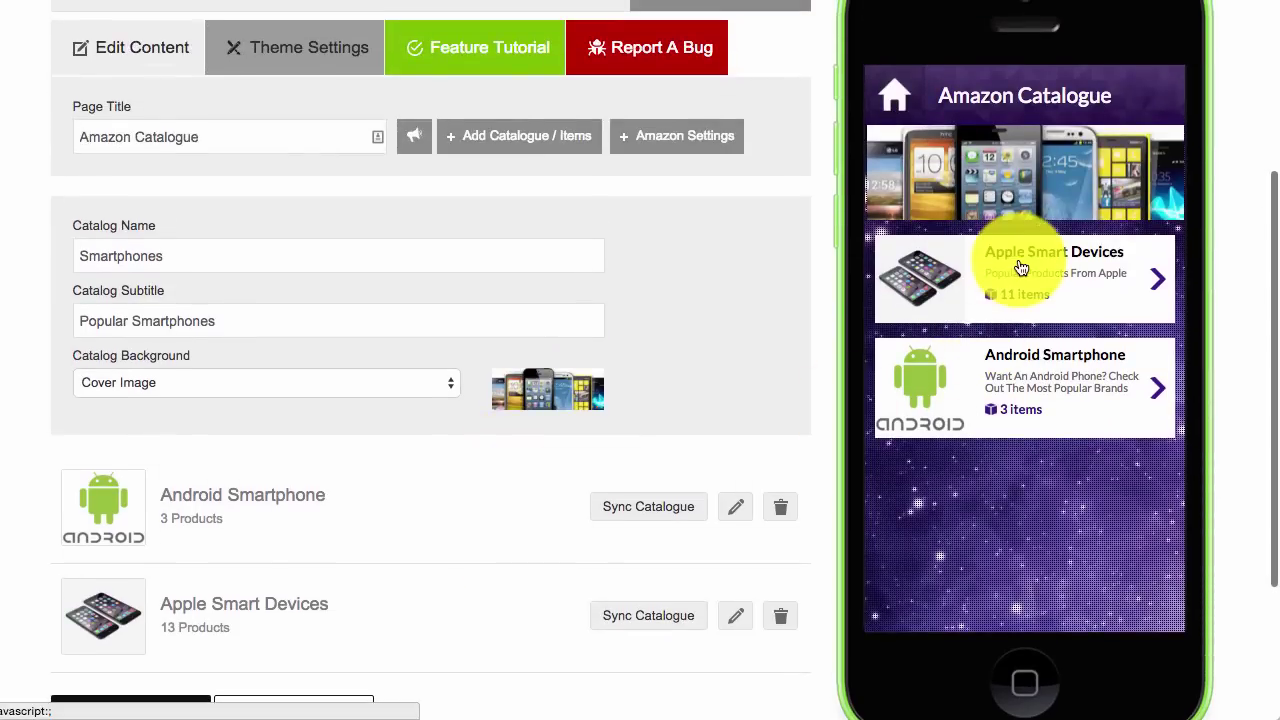
scroll(422, 543, down, 2)
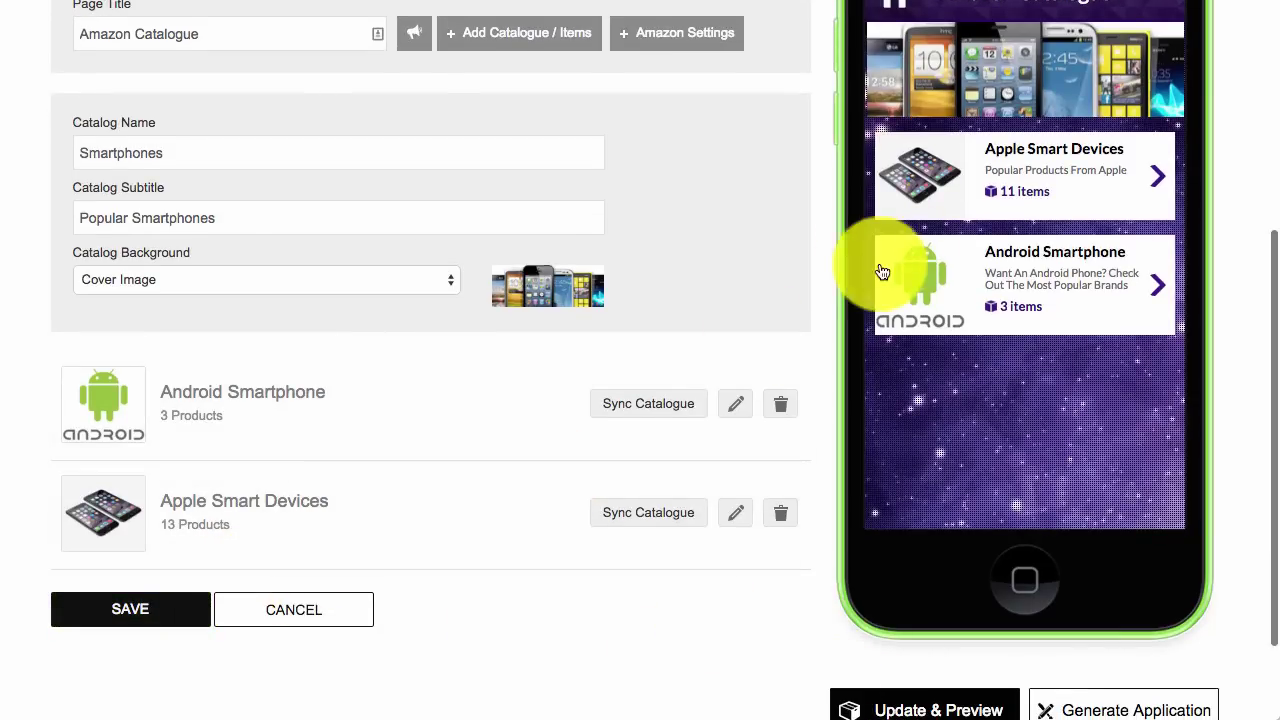
click(990, 180)
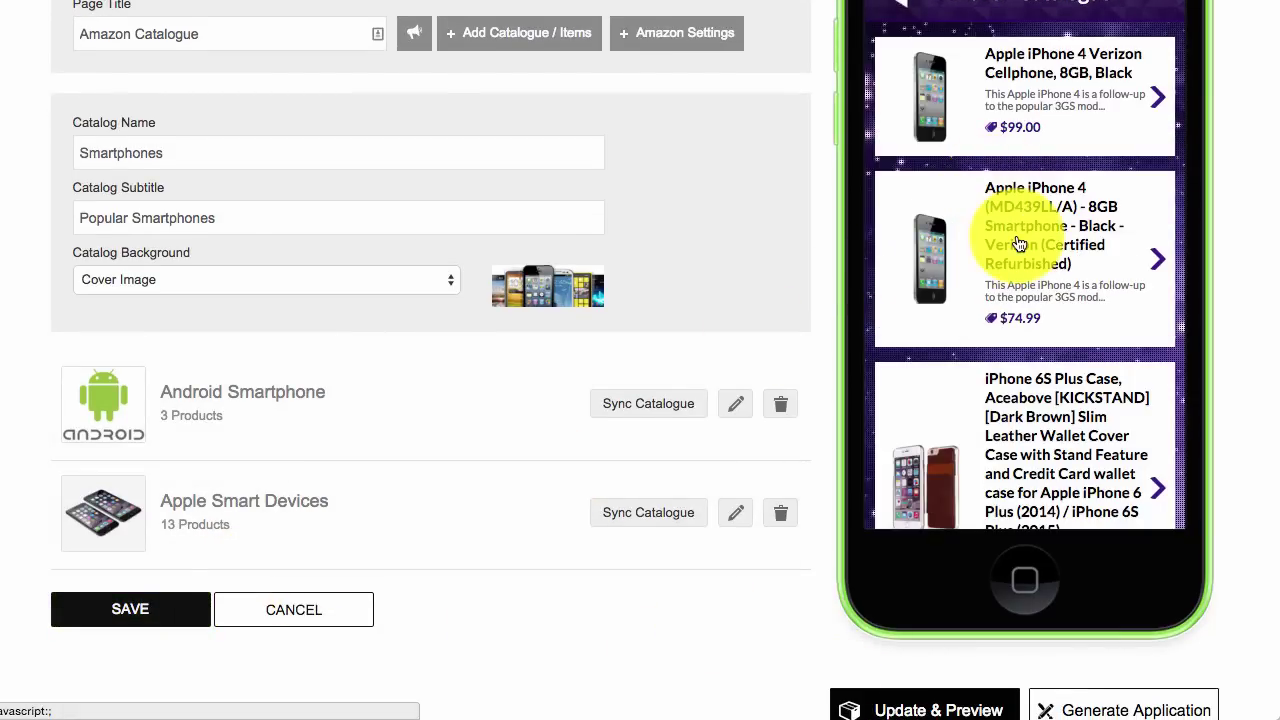
click(735, 512)
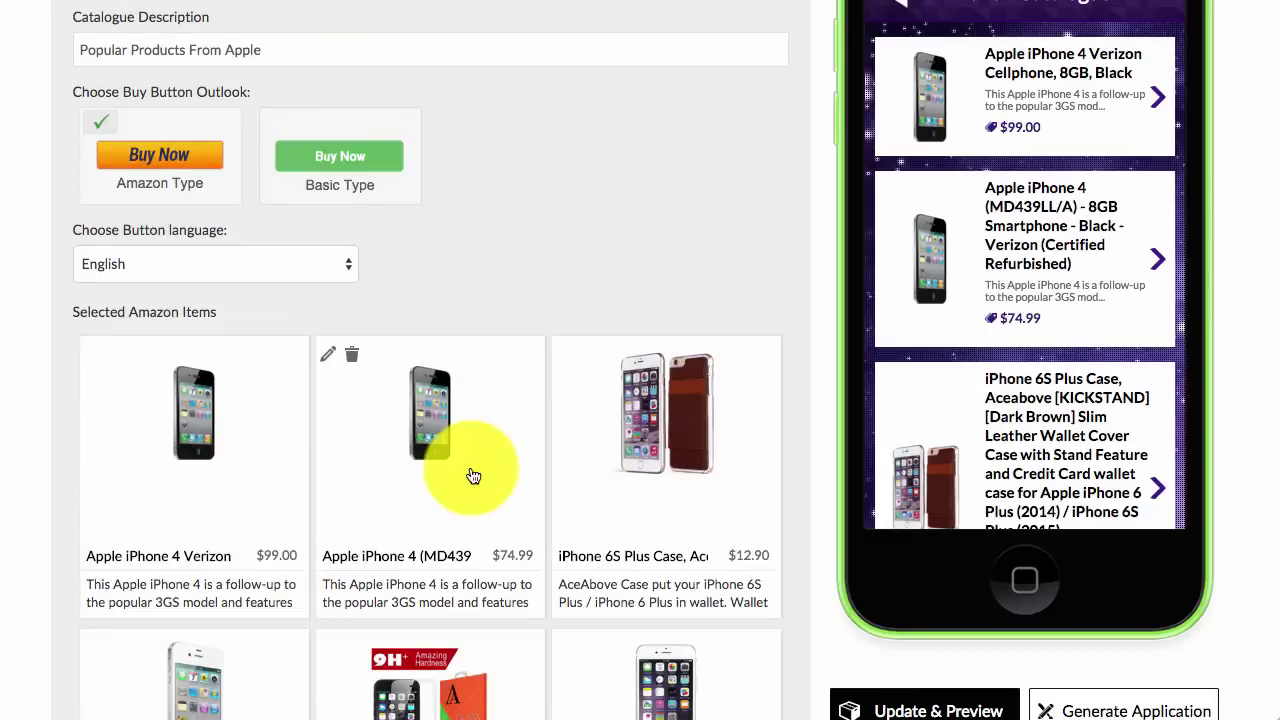
Save the Apple iPad mini item's details with description 'Apple iPad Mini' and close the dialog.
scroll(474, 476, down, 10)
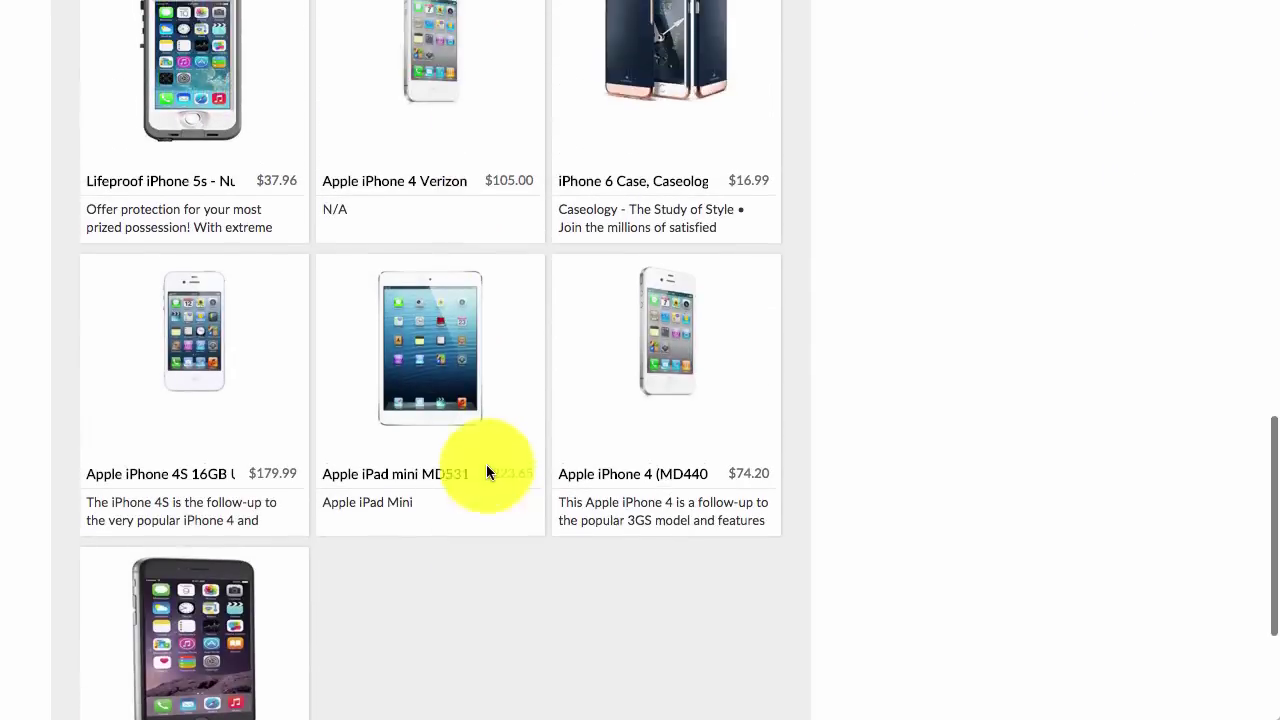
scroll(487, 472, up, 4)
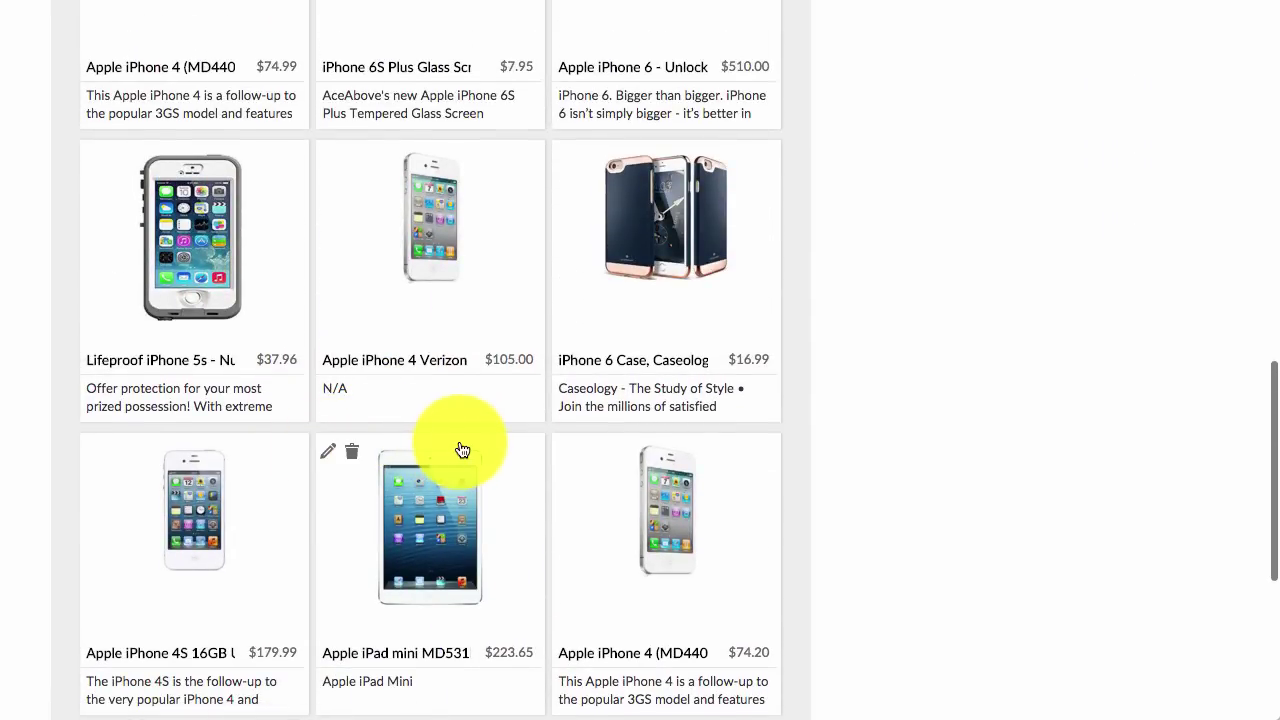
scroll(462, 450, down, 4)
click(328, 272)
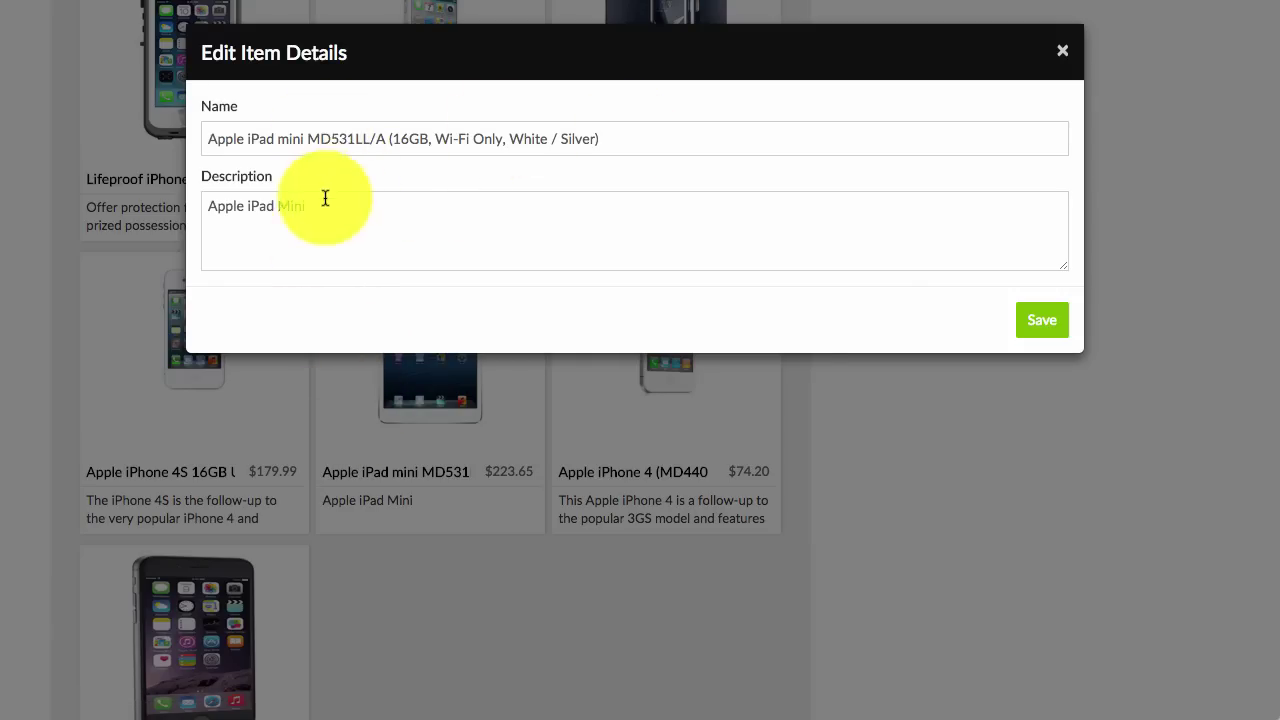
click(1039, 318)
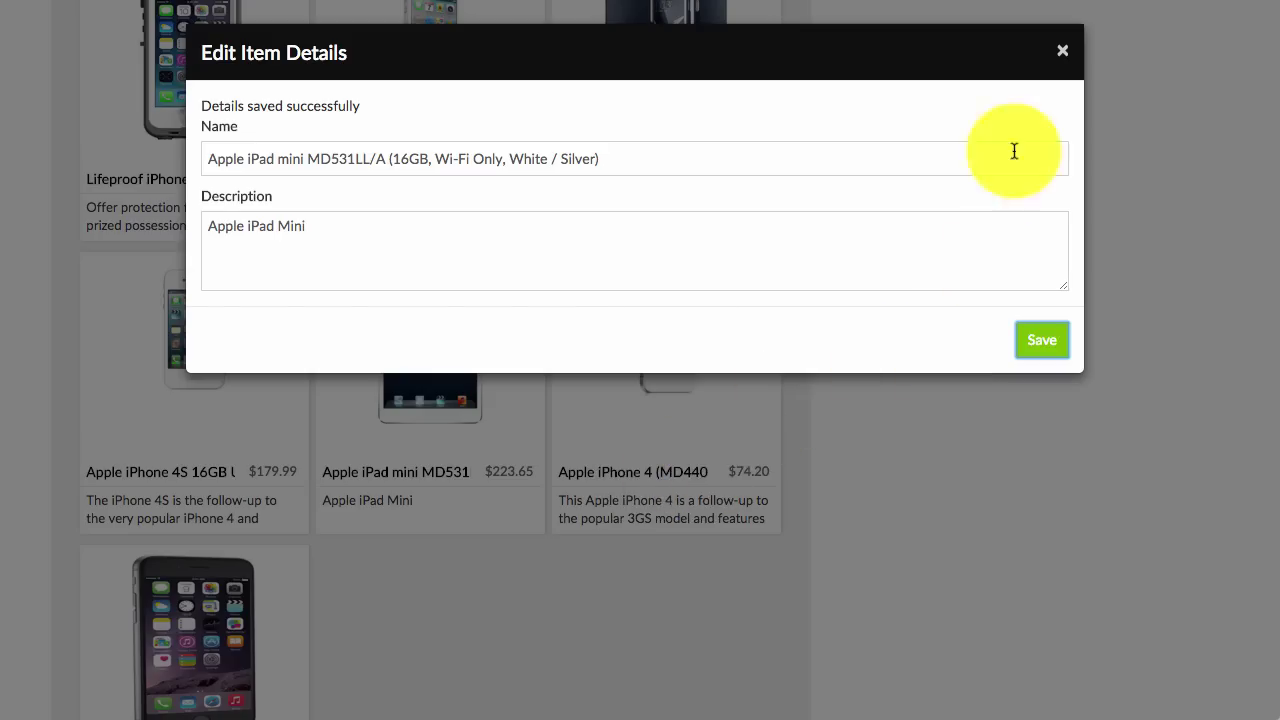
click(1058, 52)
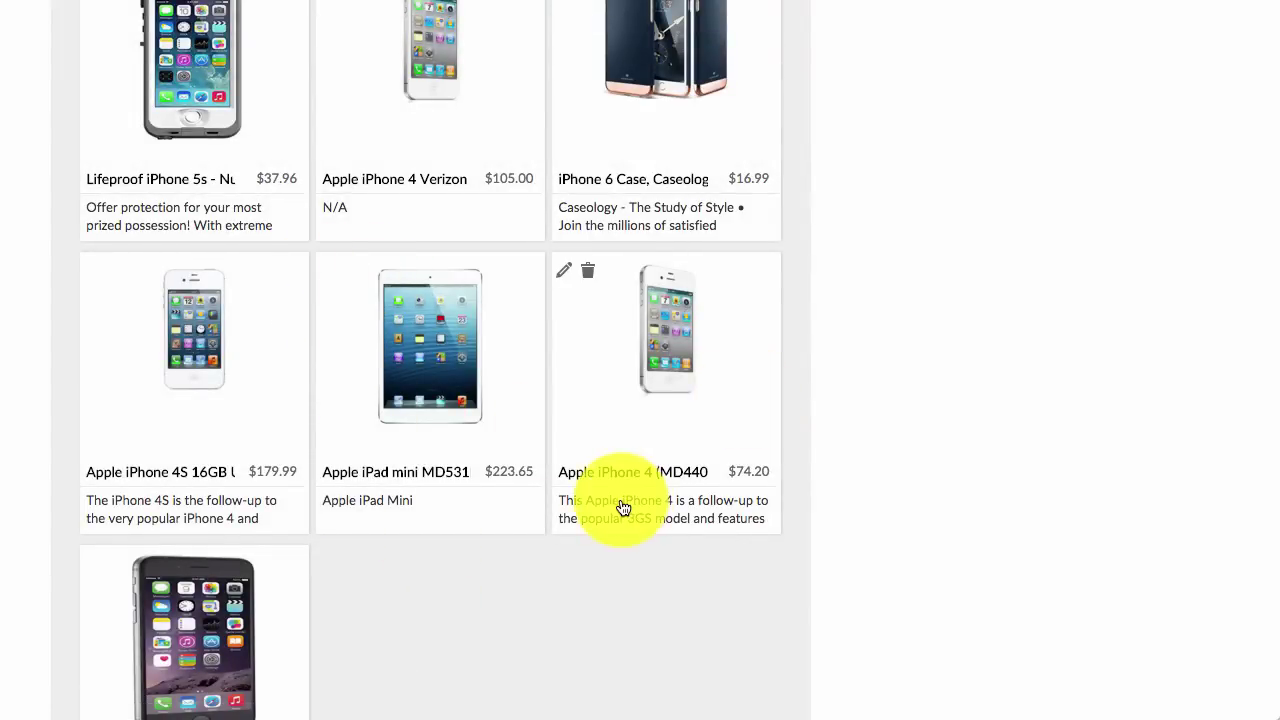
scroll(615, 509, up, 5)
scroll(607, 509, up, 7)
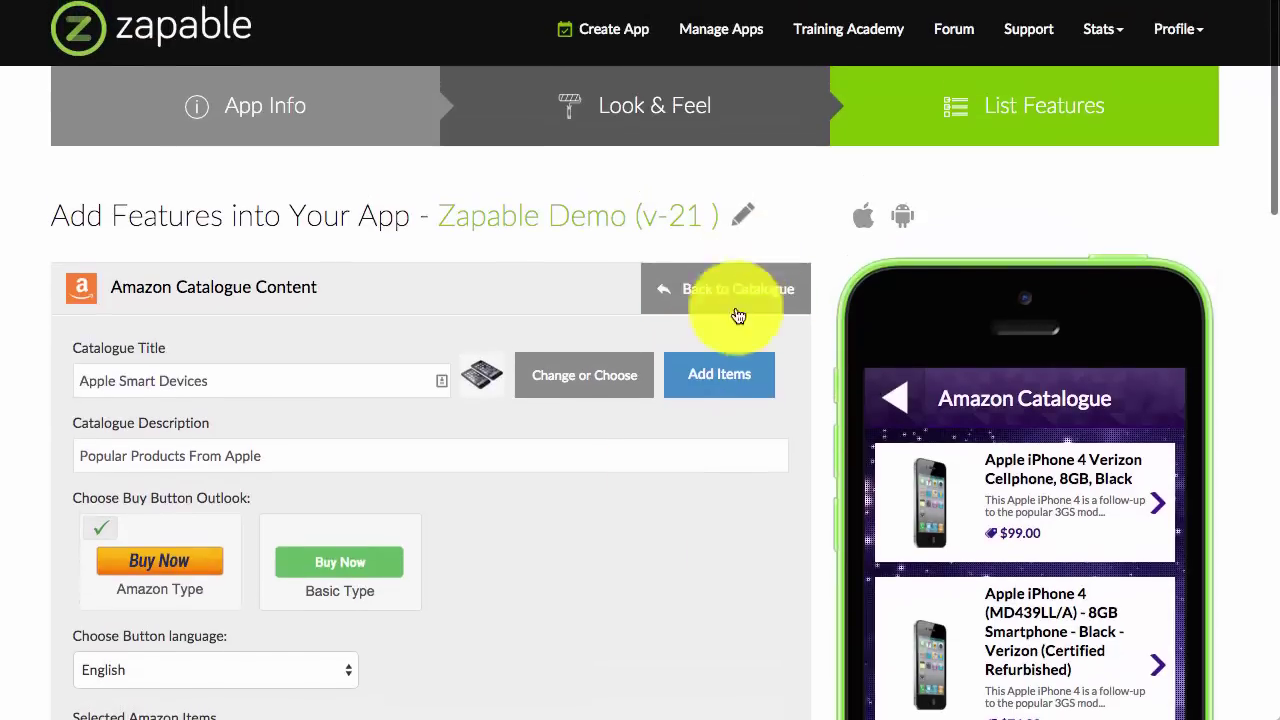
Go back to the Android Smartphone and Apple Smart Devices list and return the preview to catalogue home.
click(736, 314)
scroll(705, 508, down, 5)
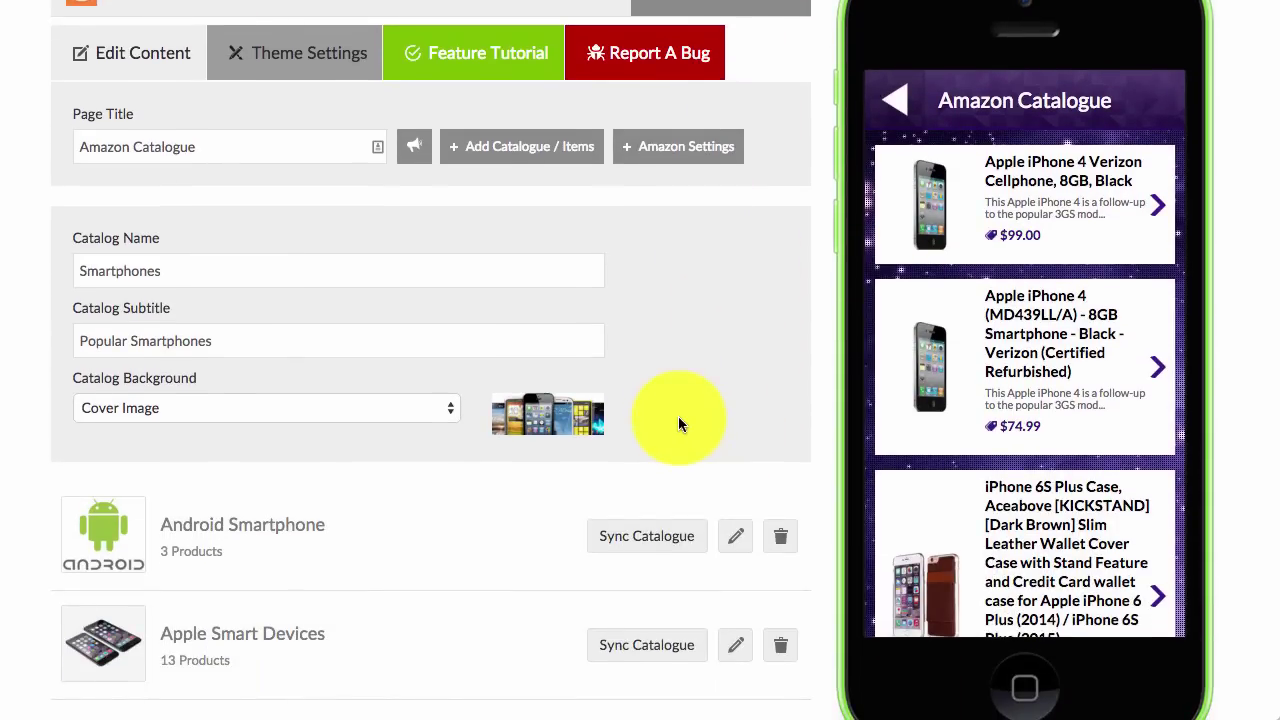
scroll(678, 425, down, 2)
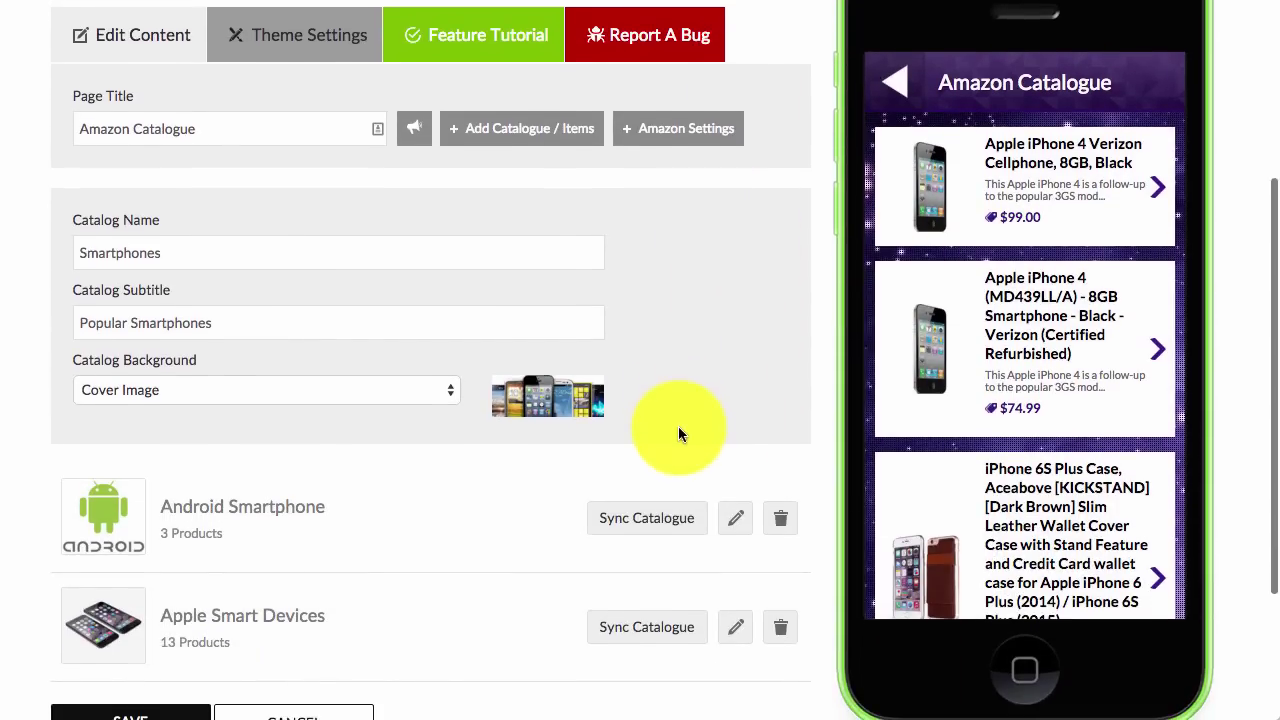
scroll(630, 526, down, 1)
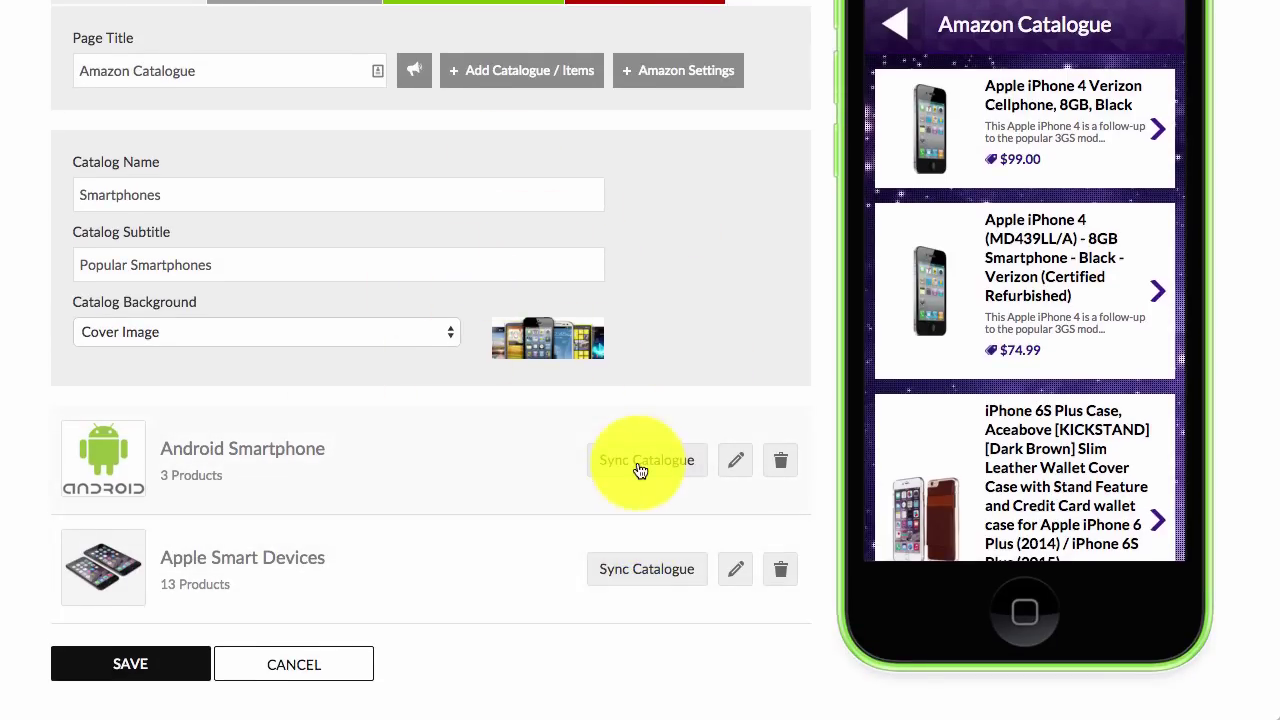
click(895, 26)
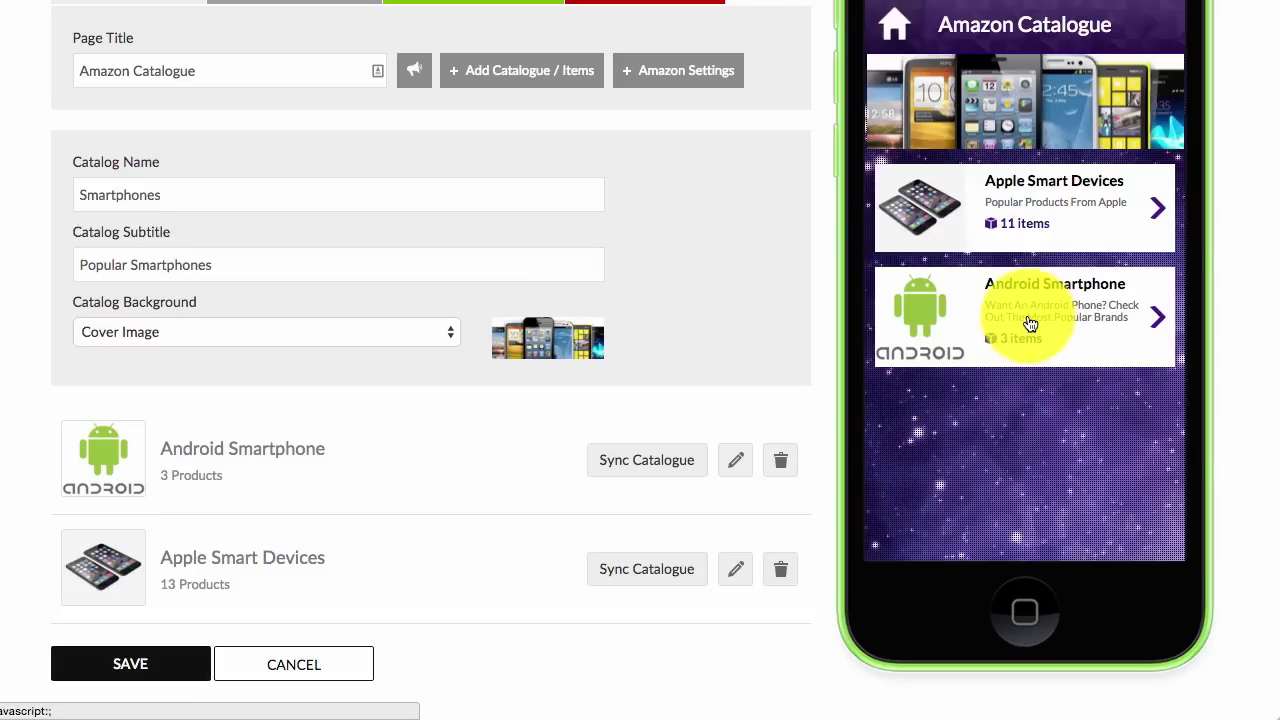
scroll(1058, 318, up, 1)
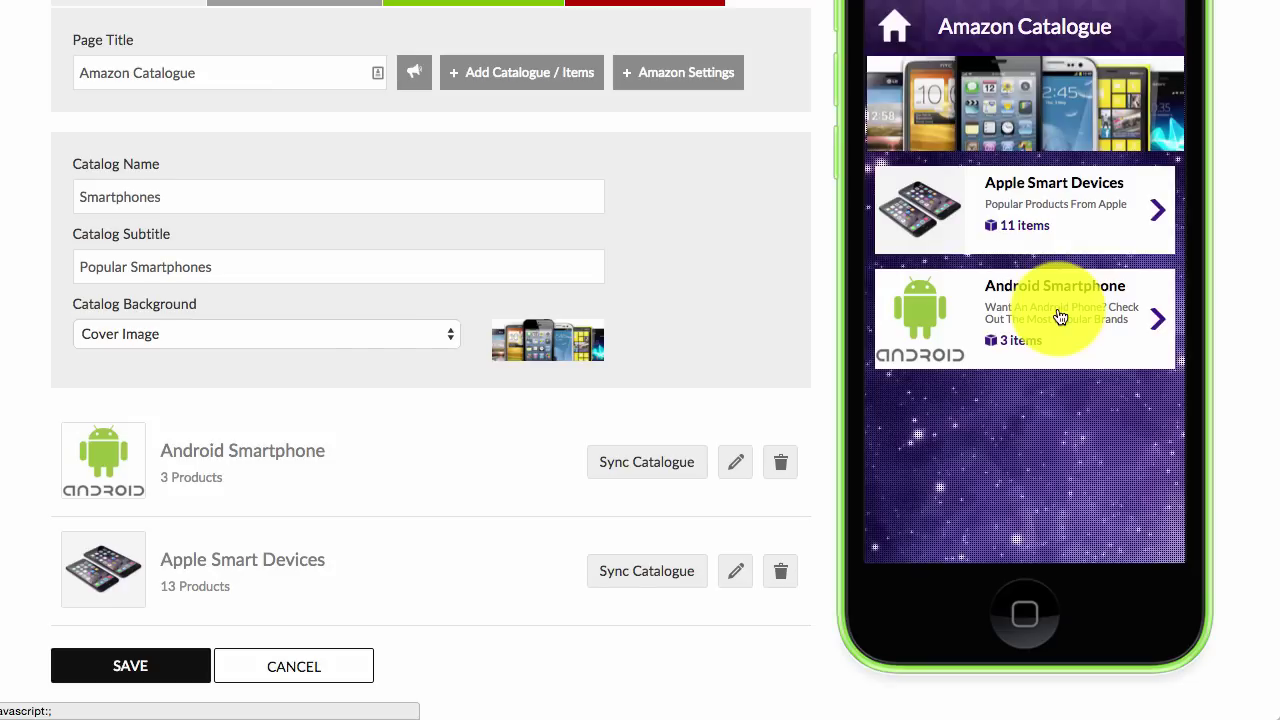
Save the Amazon Catalogue with Android Smartphone (3 products) and Apple Smart Devices (13 products).
click(126, 664)
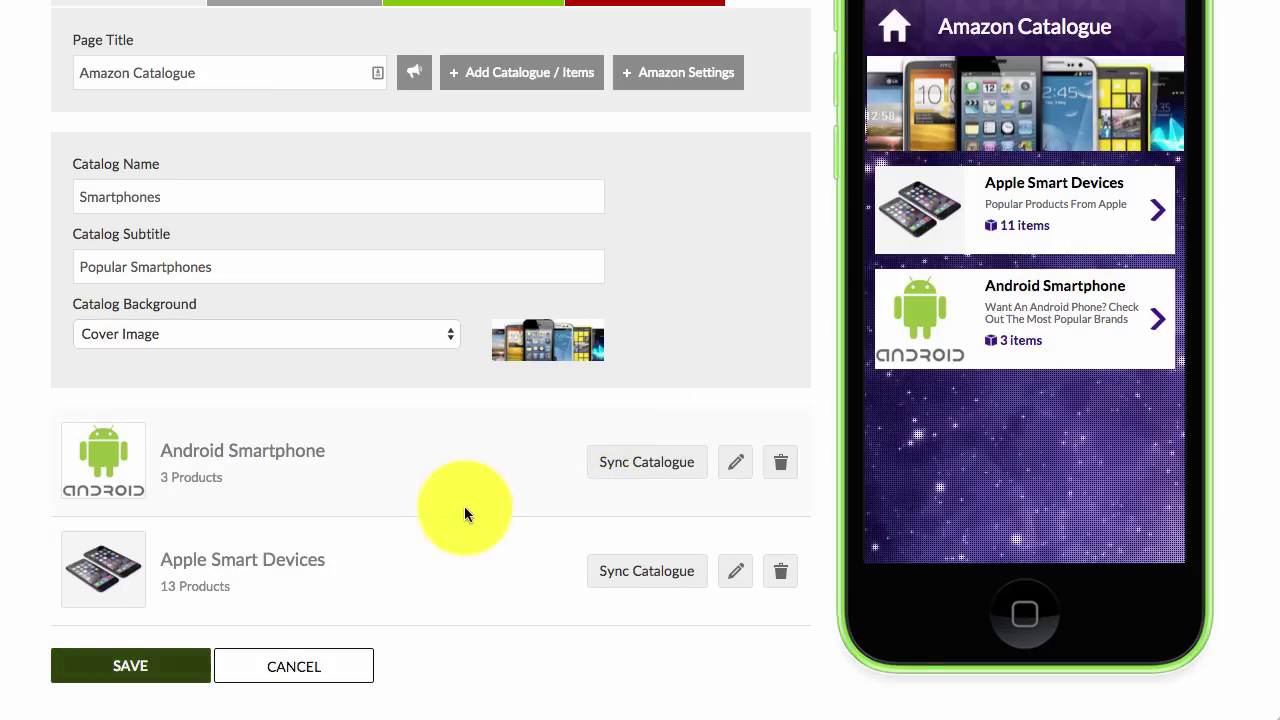